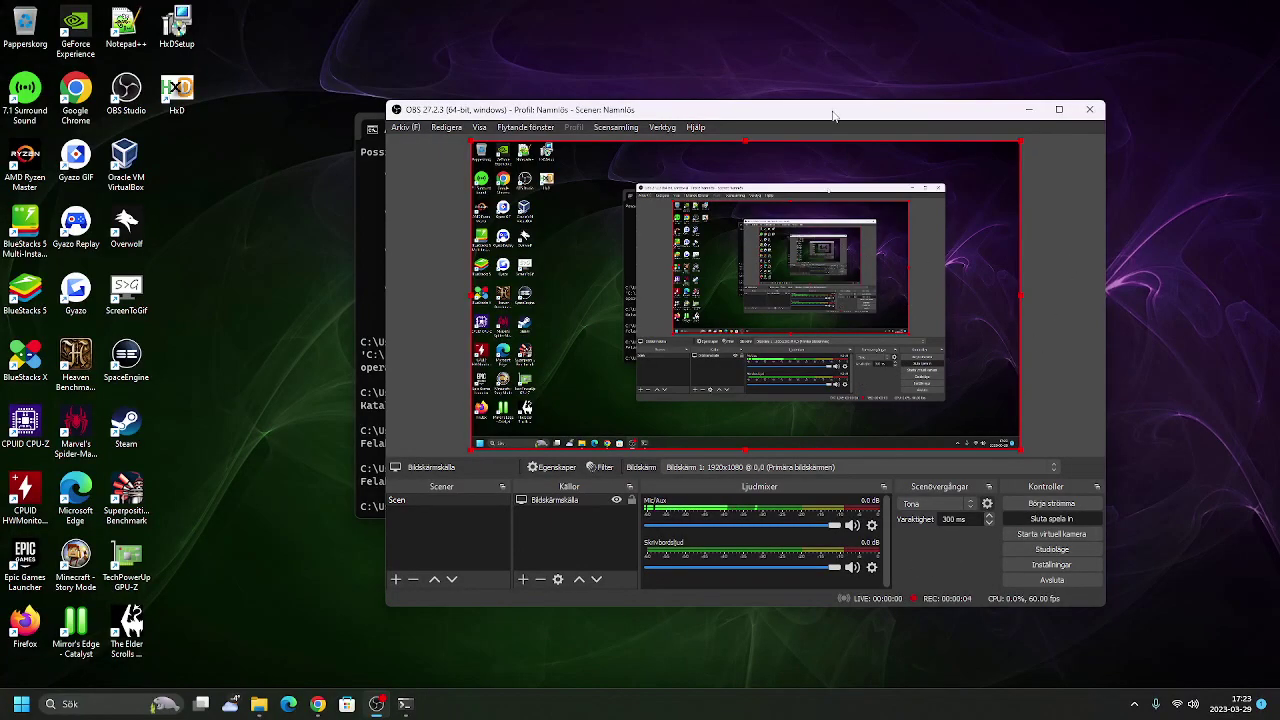
Step: Close the old console window behind OBS and settle the OBS window near the desktop centre
drag(836, 116, 774, 129)
click(1081, 126)
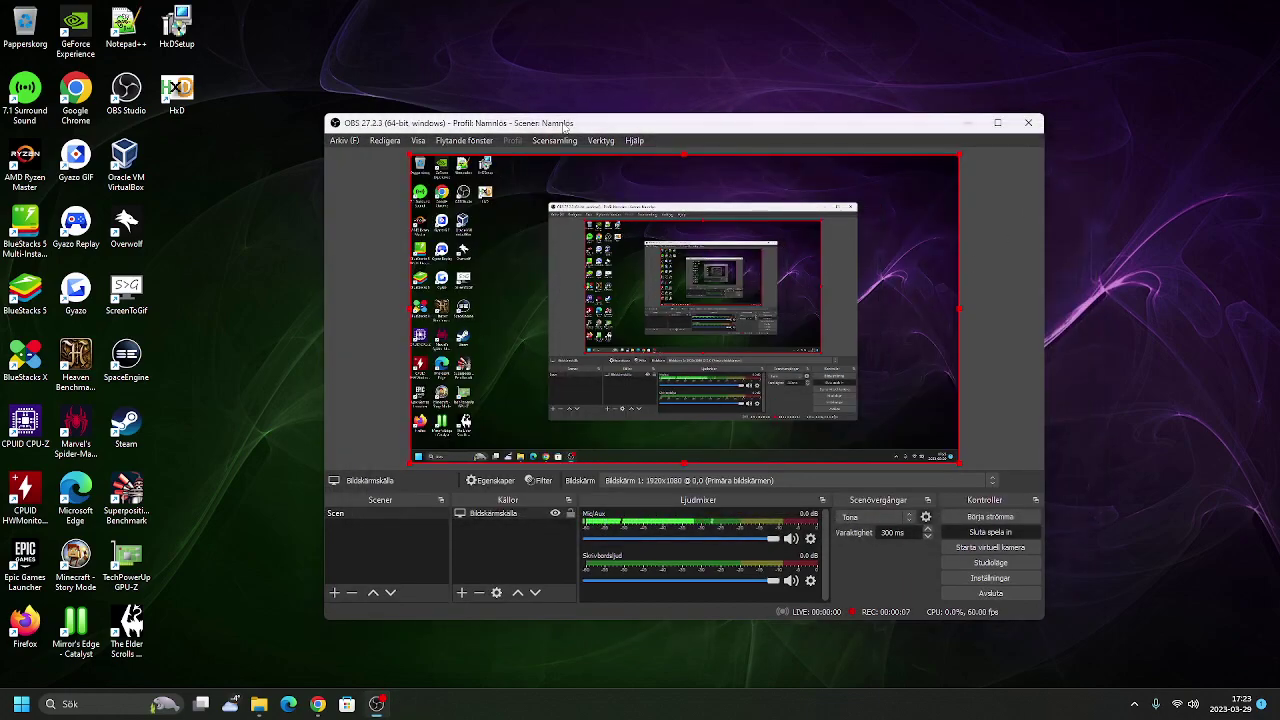
drag(565, 127, 588, 105)
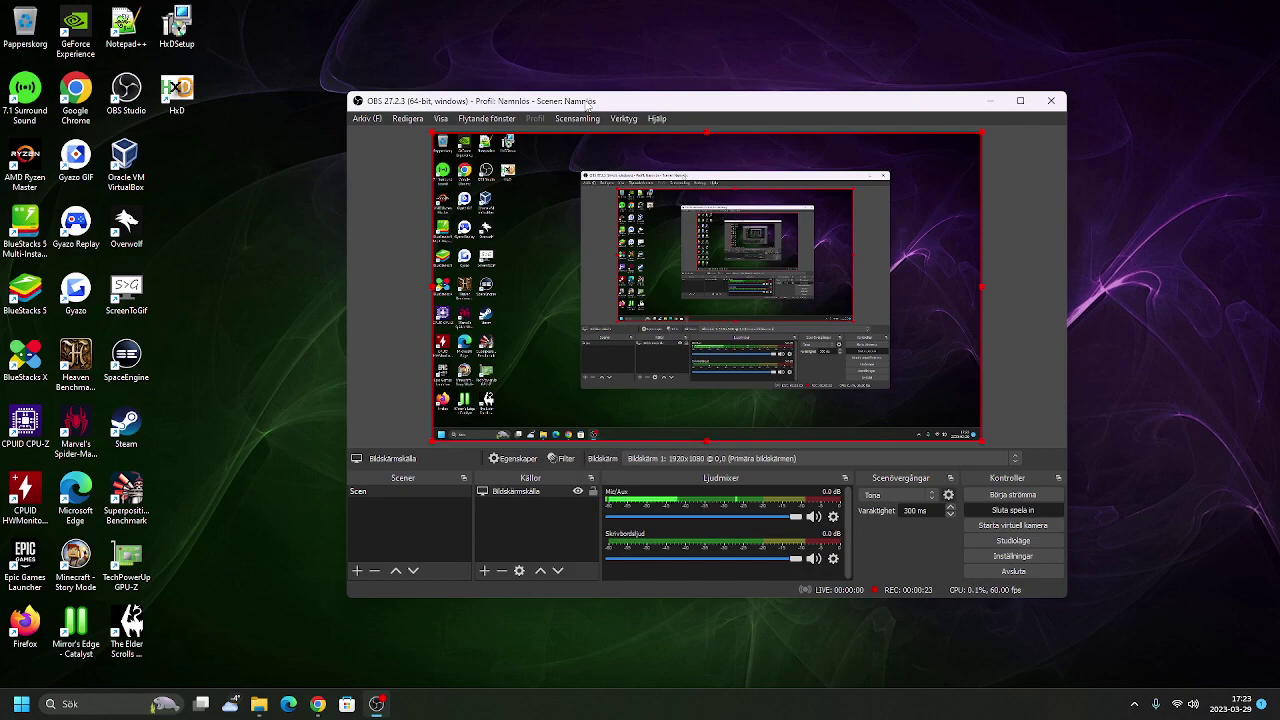
Step: Search the Start menu for lusrmgr.exe
key(super)
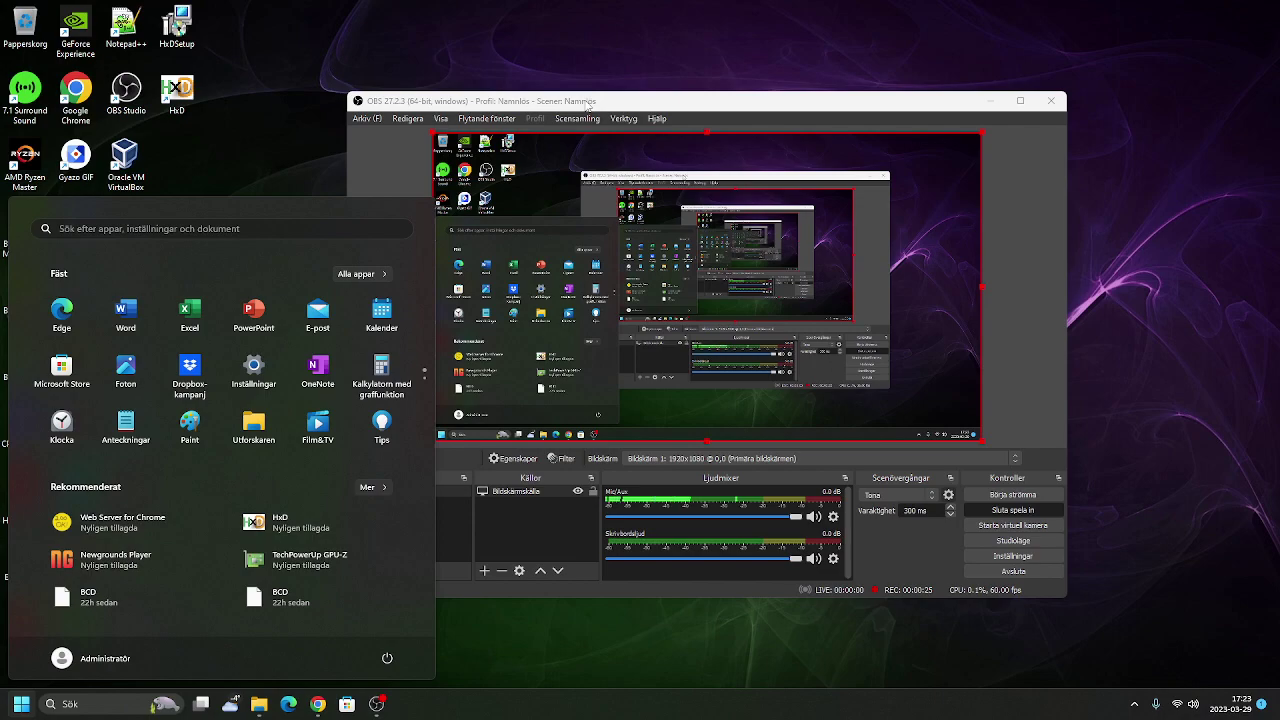
text(lusrmgr.exe)
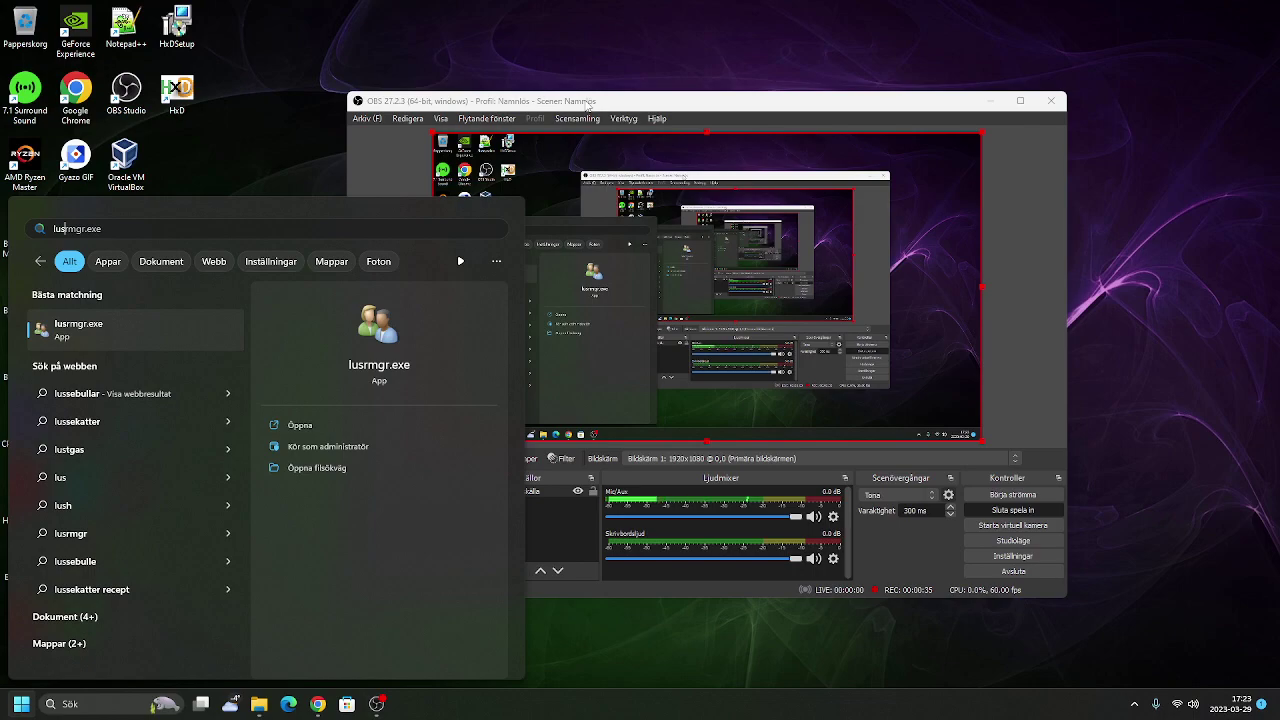
Step: Launch lusrmgr.exe from Start search and list the computer's local user accounts under Users
click(171, 325)
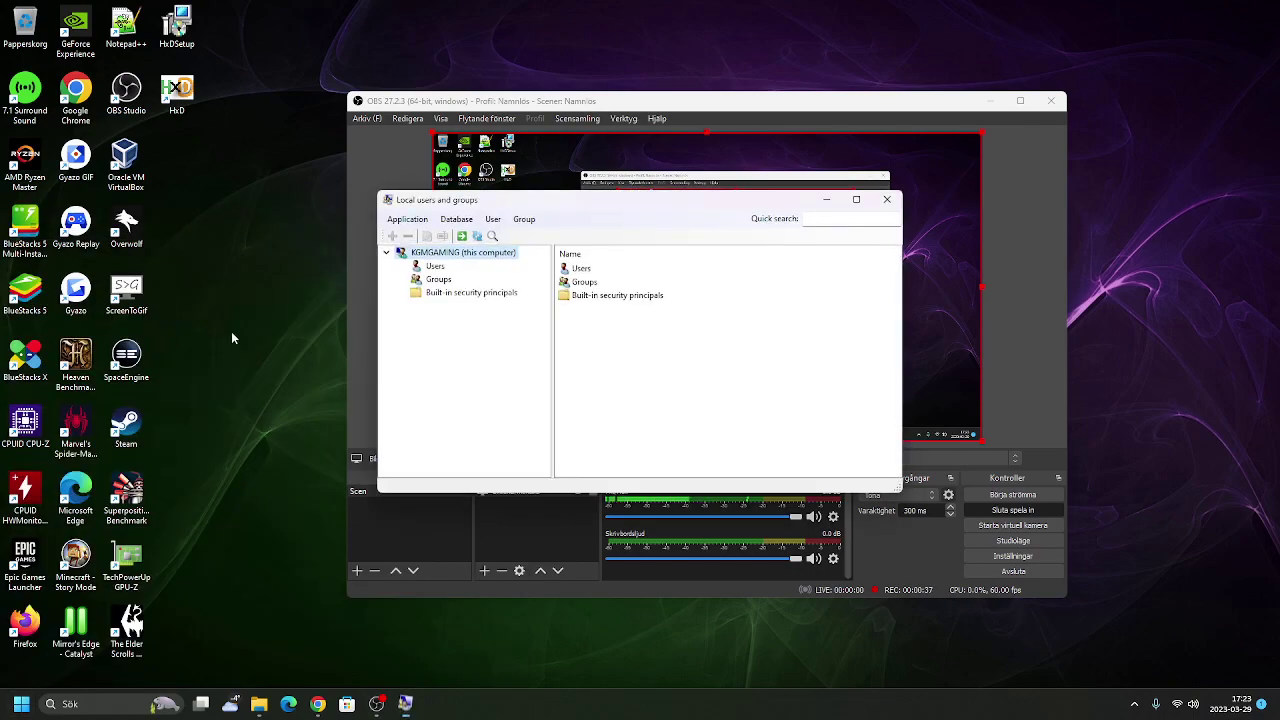
key(super)
key(super)
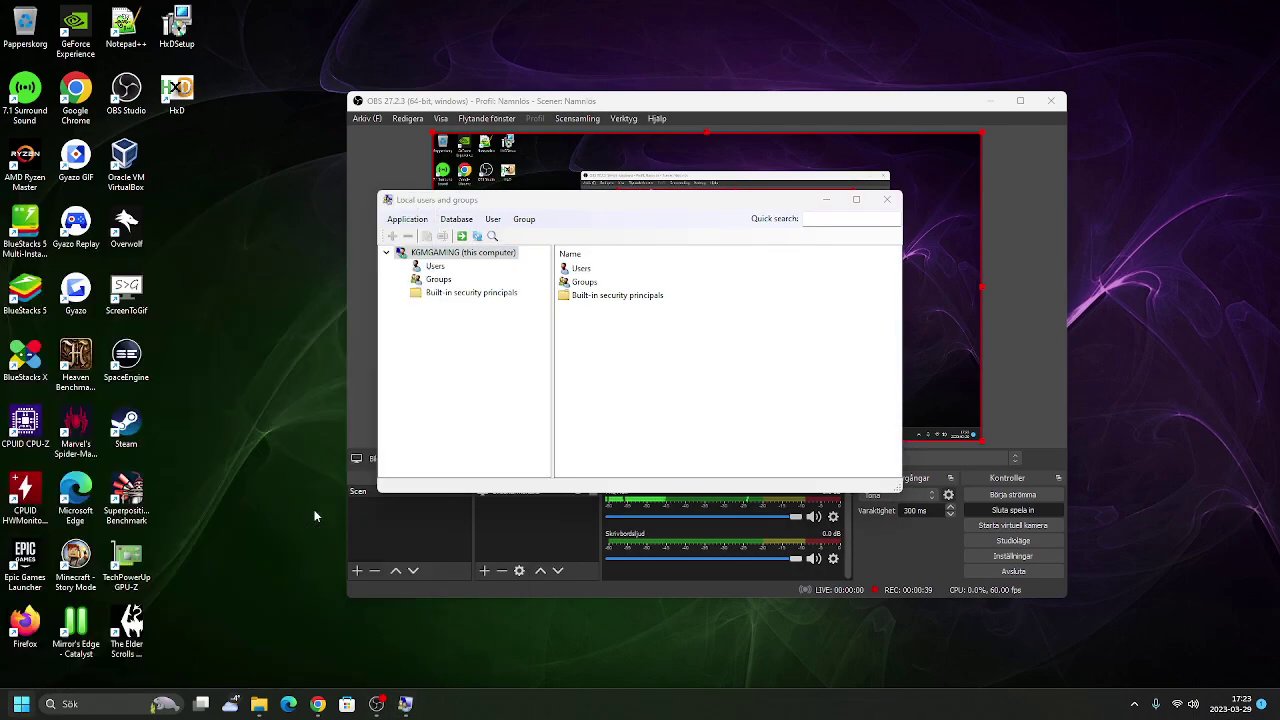
key(super+s)
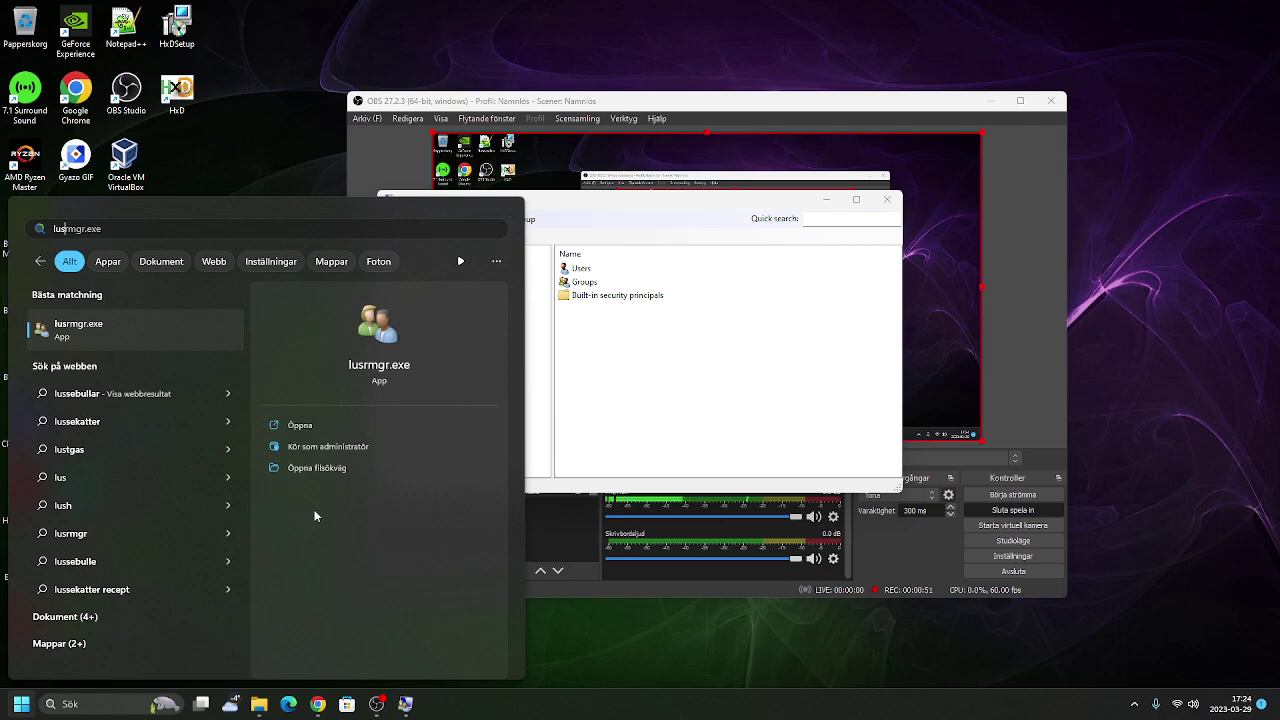
click(460, 423)
double_click(590, 271)
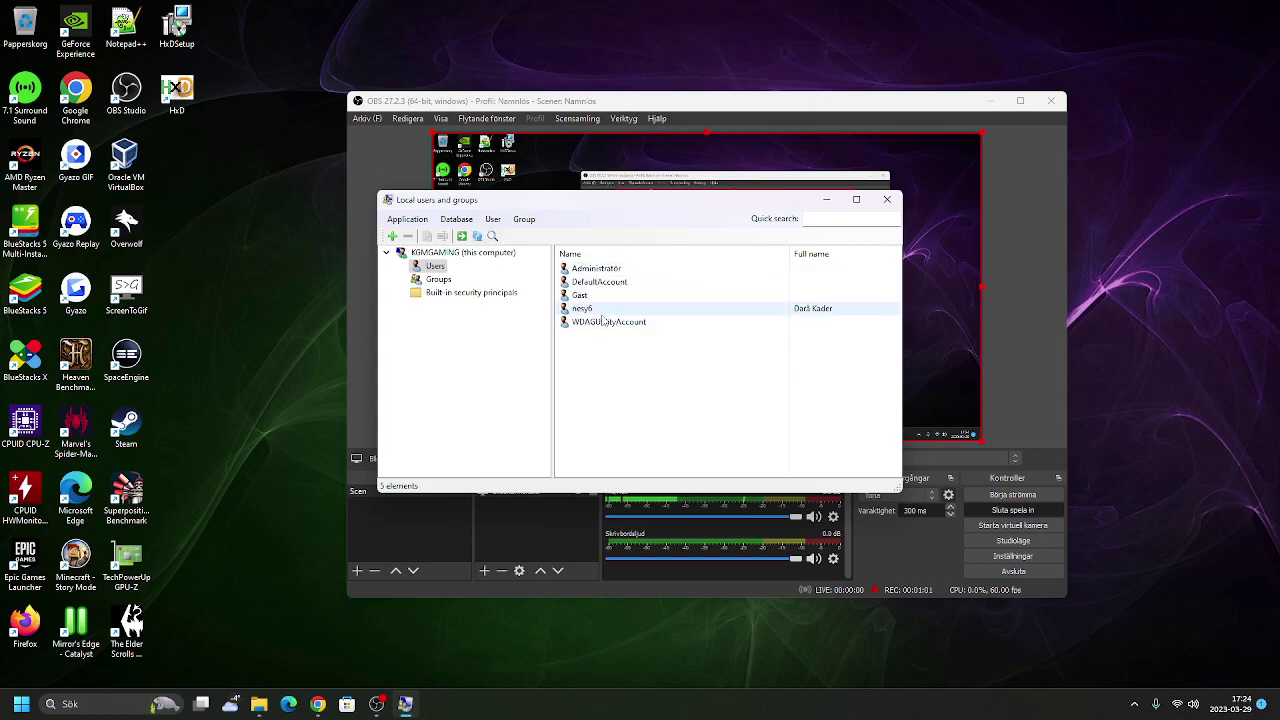
Step: Open the Administrator account's settings and cancel the Set password dialog unchanged
double_click(597, 268)
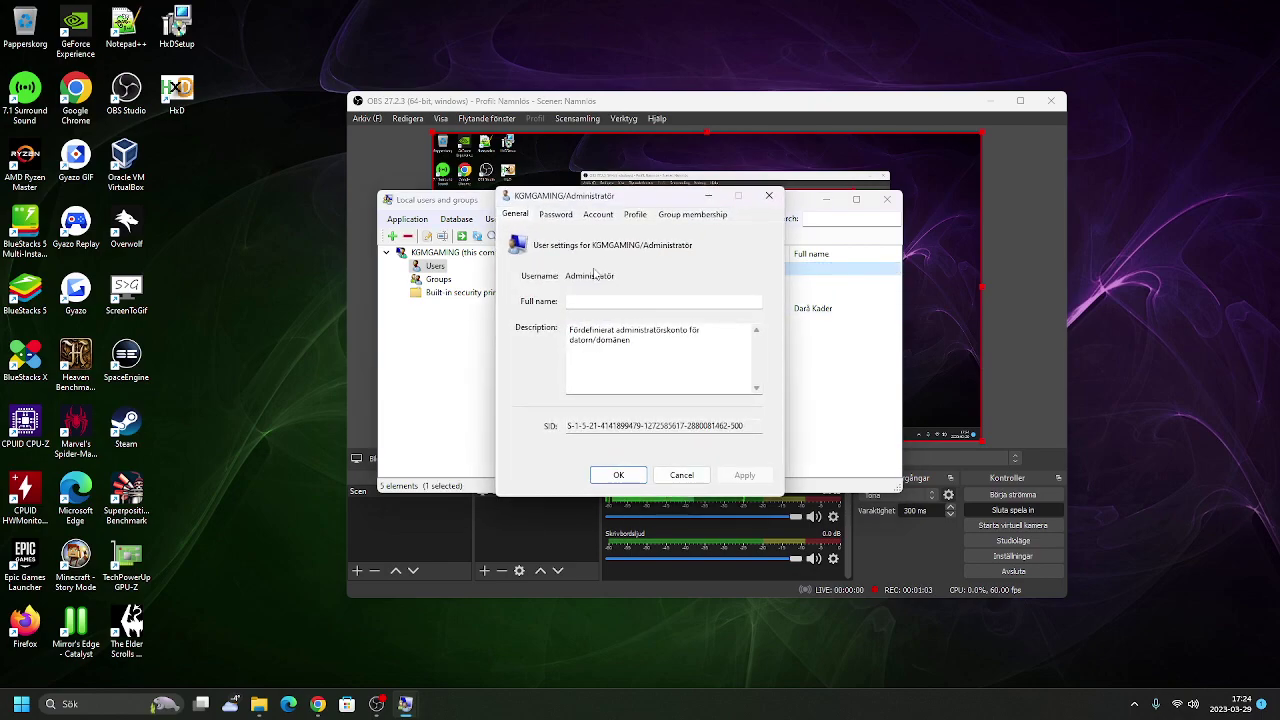
click(556, 214)
click(650, 329)
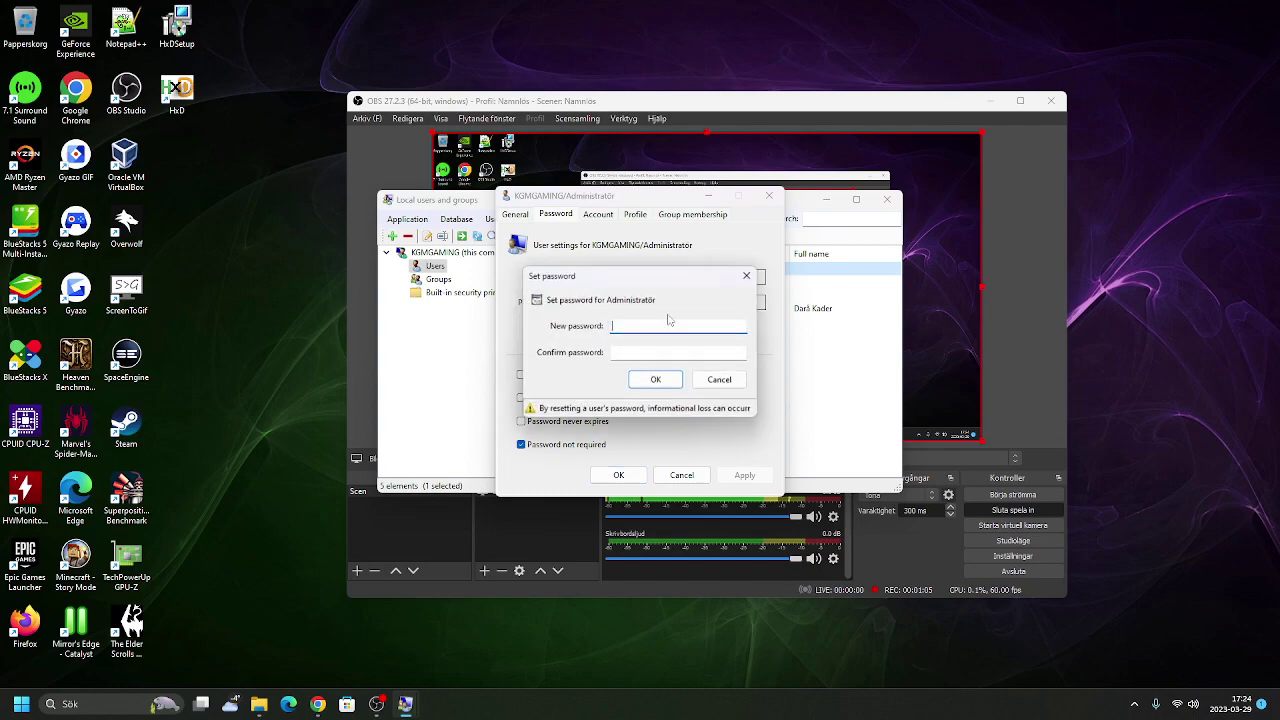
click(740, 275)
Step: Review the Administrator's Account, Profile and Group membership tabs, then close the dialog with OK
click(598, 214)
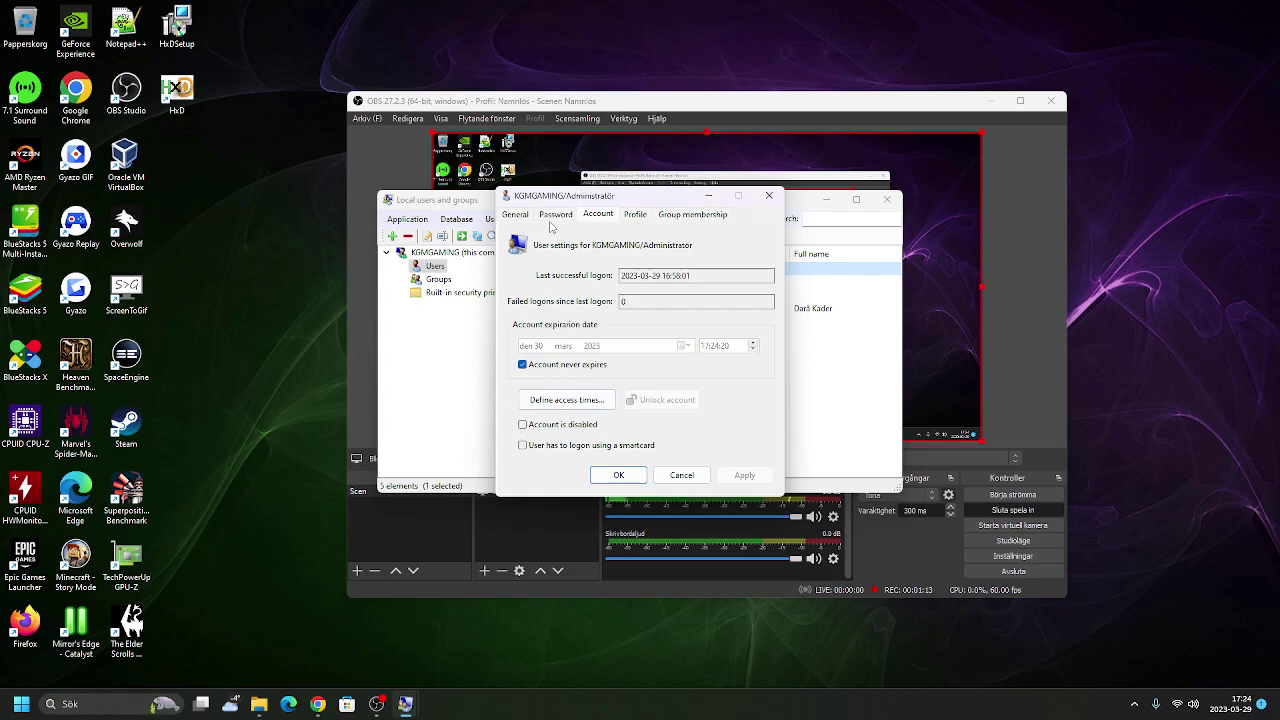
click(658, 220)
click(528, 220)
click(557, 219)
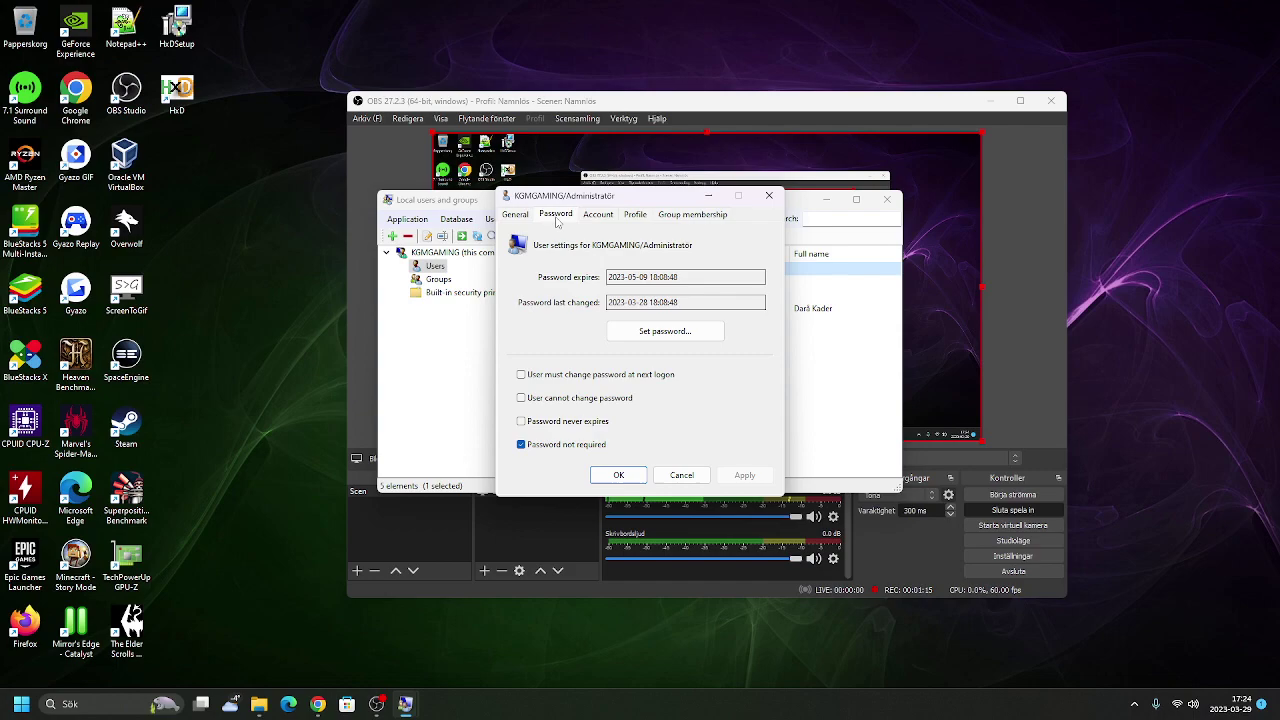
click(515, 215)
click(556, 215)
click(598, 215)
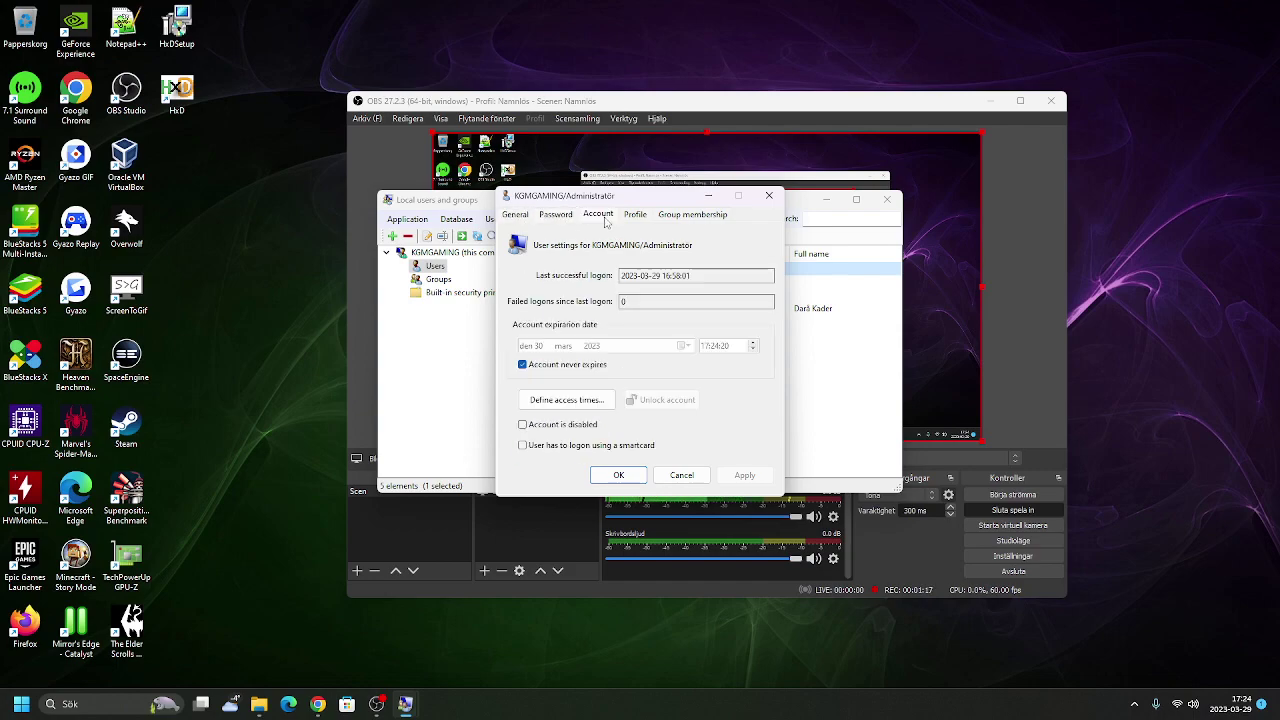
click(635, 215)
click(674, 220)
click(600, 218)
click(518, 216)
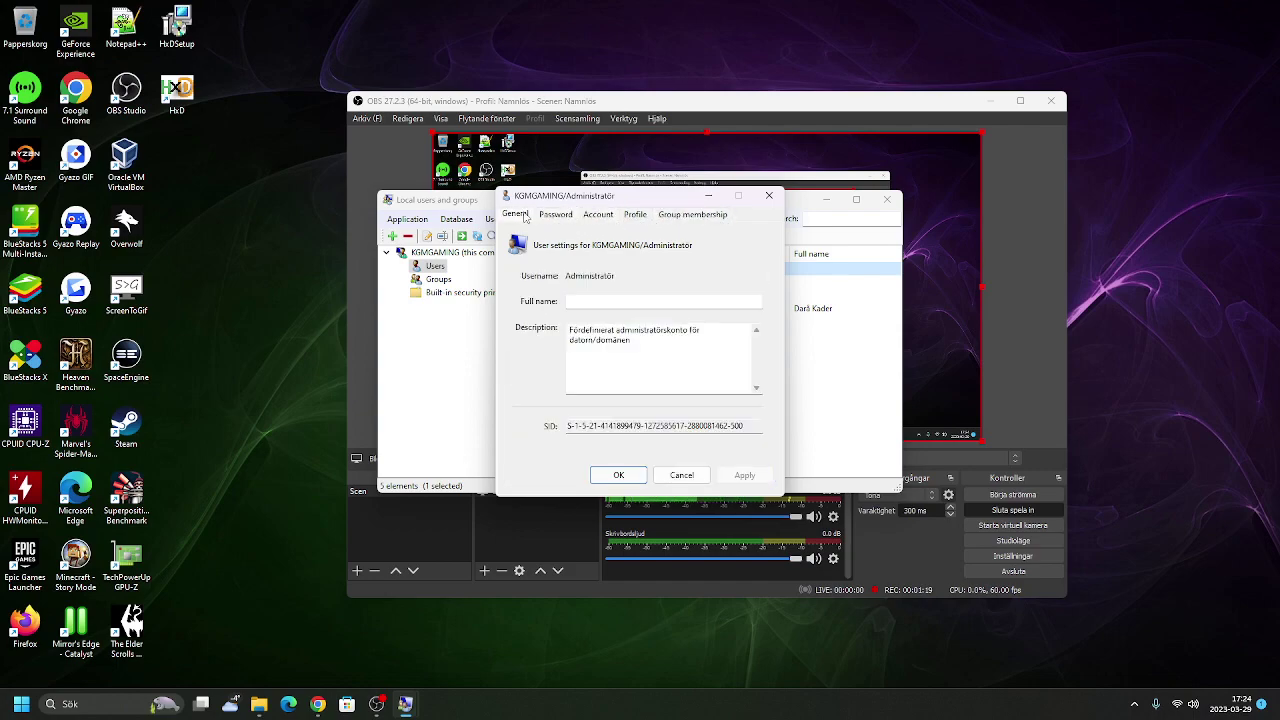
click(613, 476)
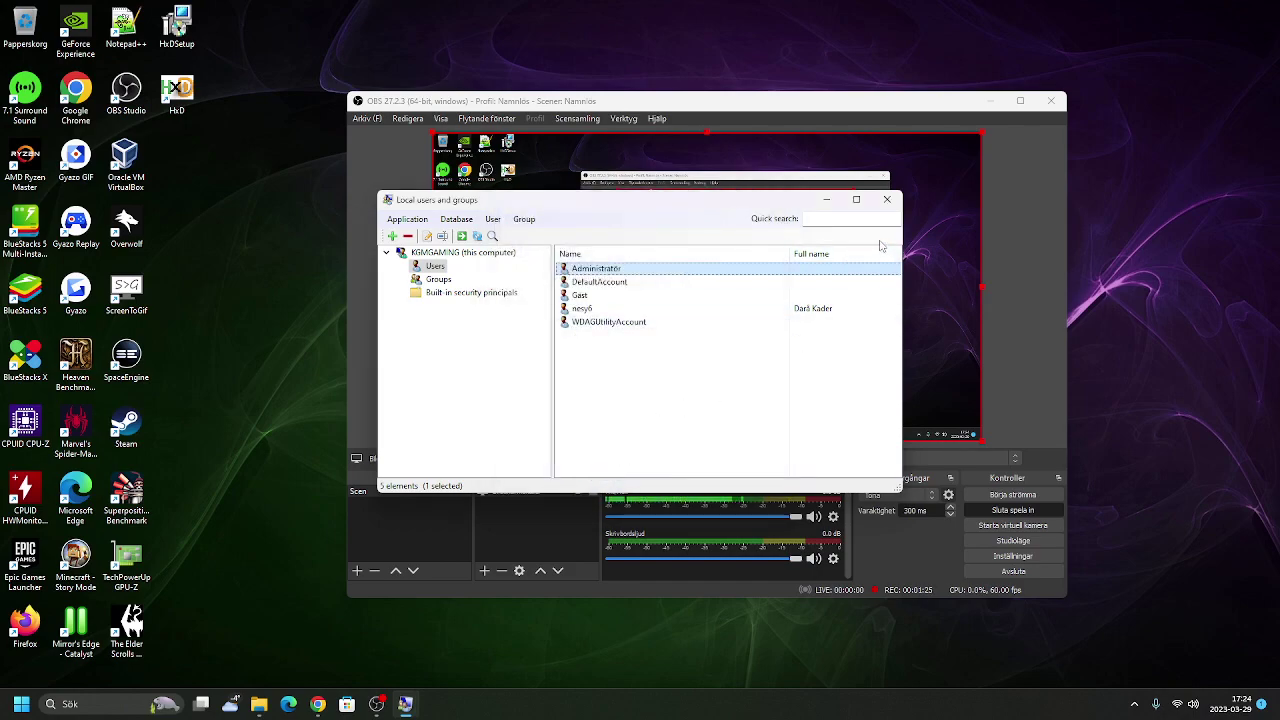
Step: Close lusrmgr and run mountvol P: /S in an administrator Command Prompt
click(885, 201)
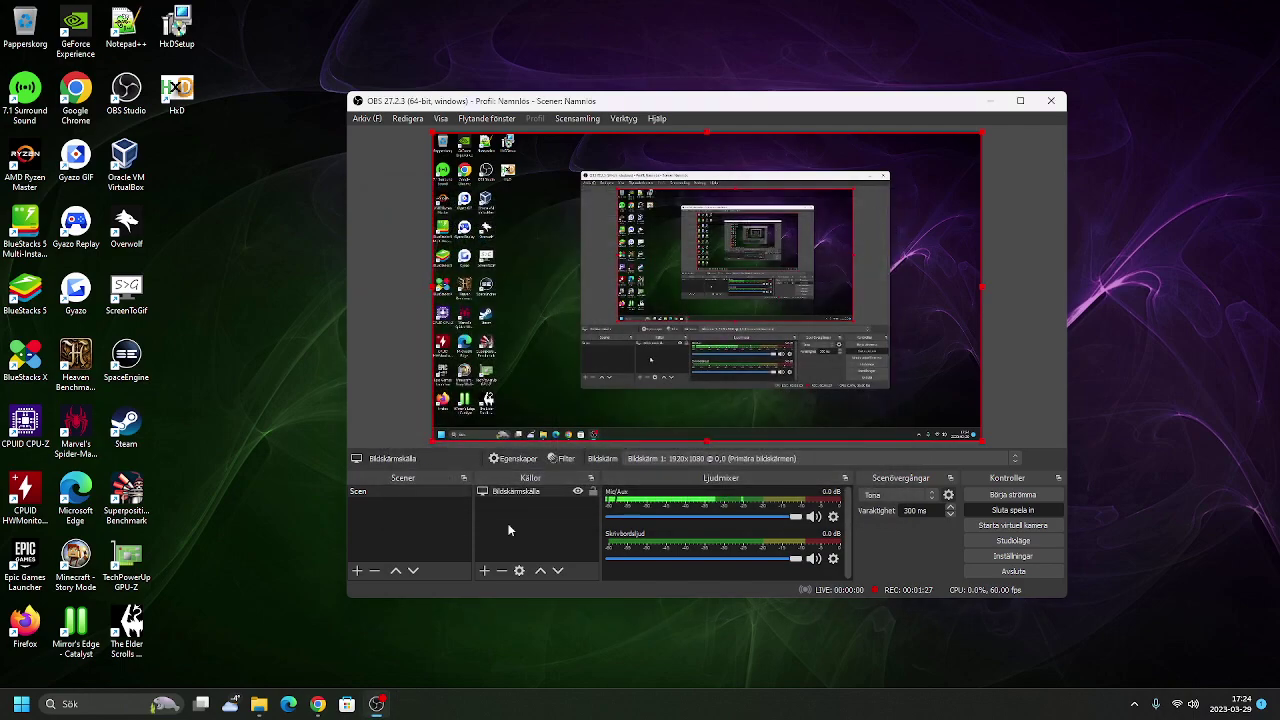
key(super)
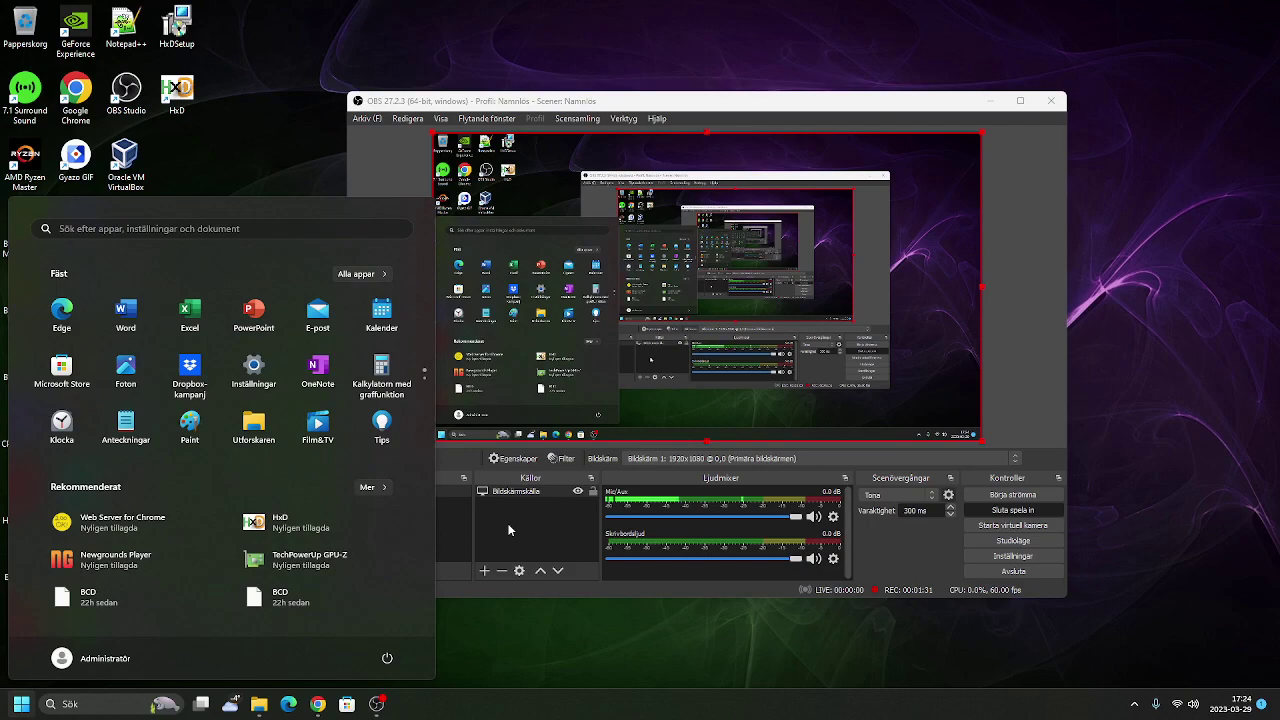
text(cmd)
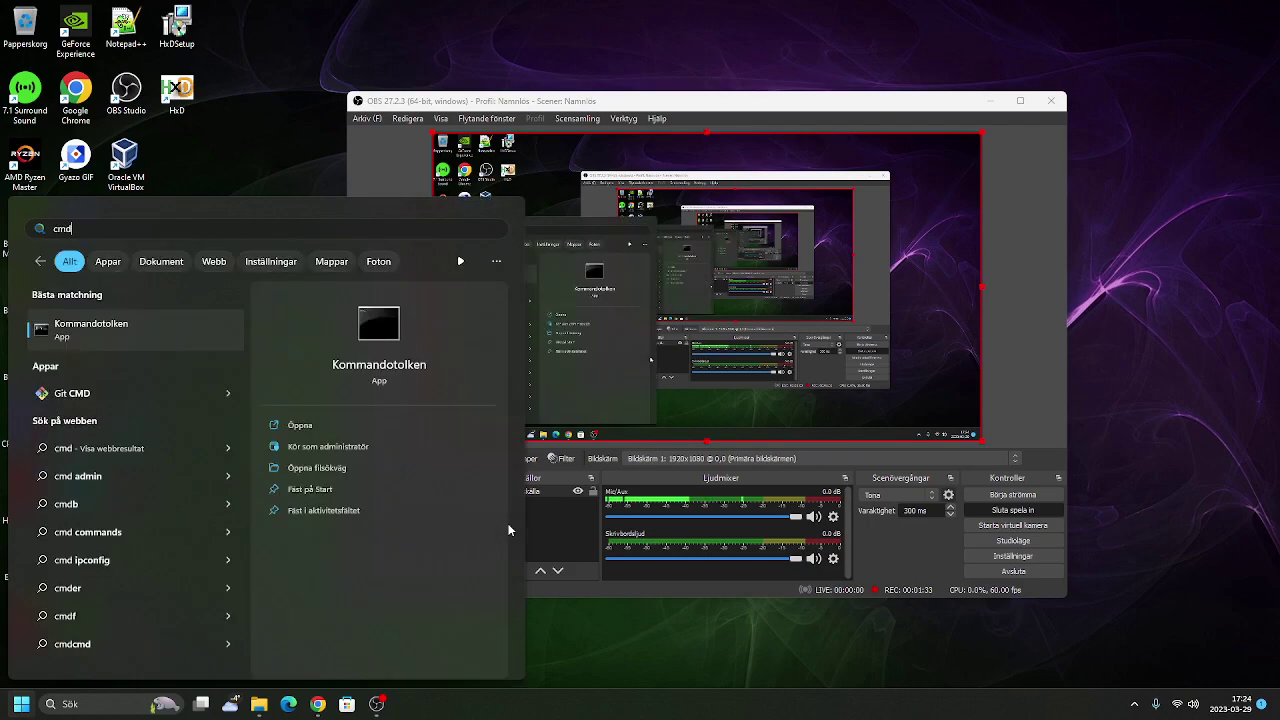
key(ctrl+shift+Return)
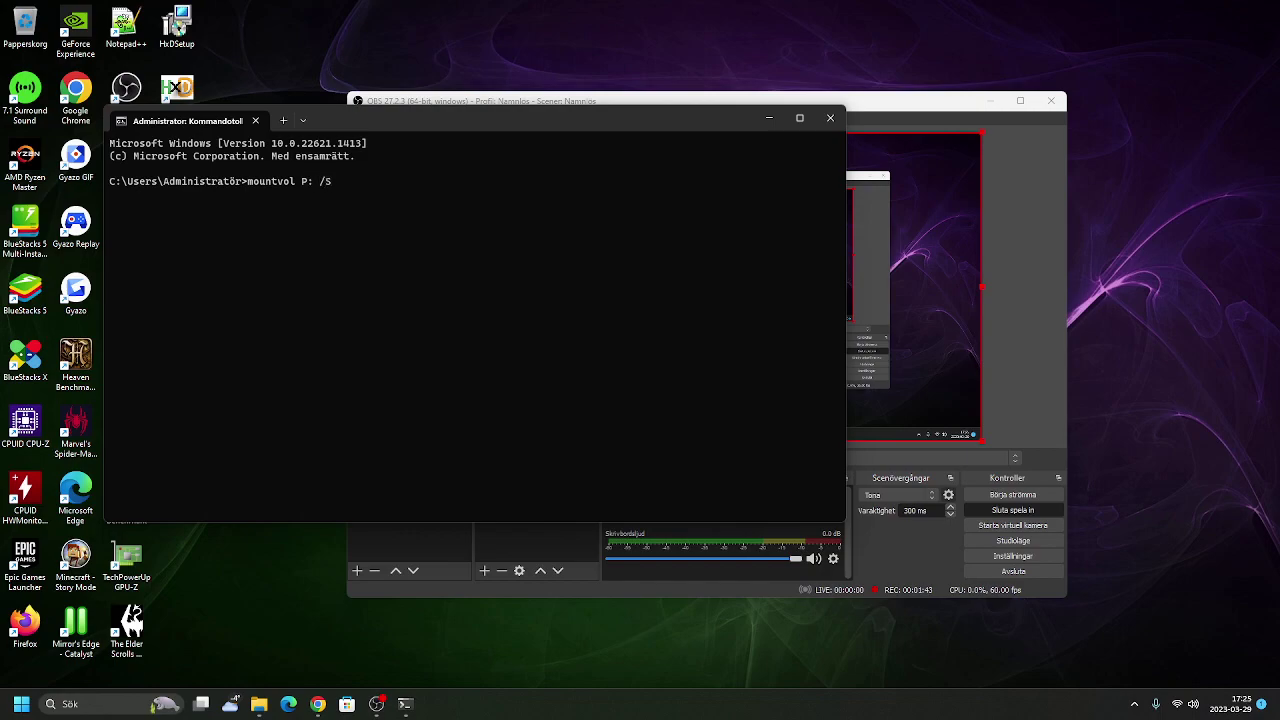
key(Return)
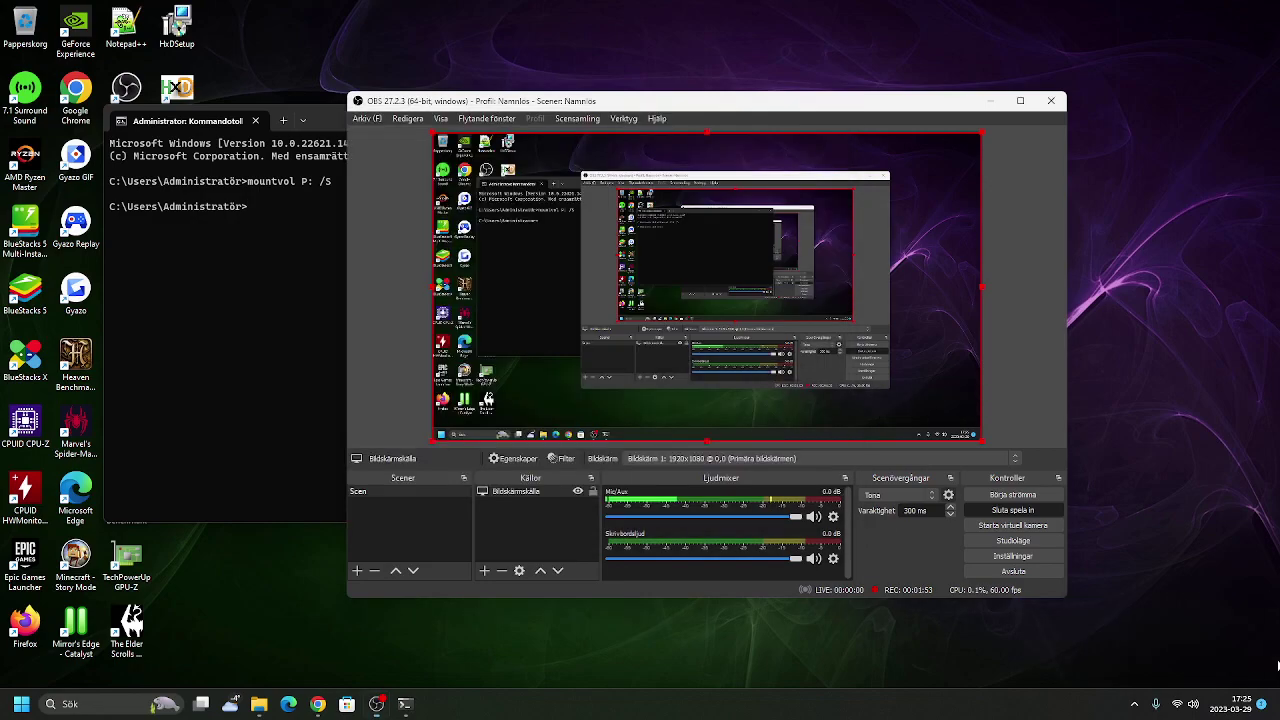
Step: Bring the Command Prompt to the front and close it
click(930, 590)
click(282, 374)
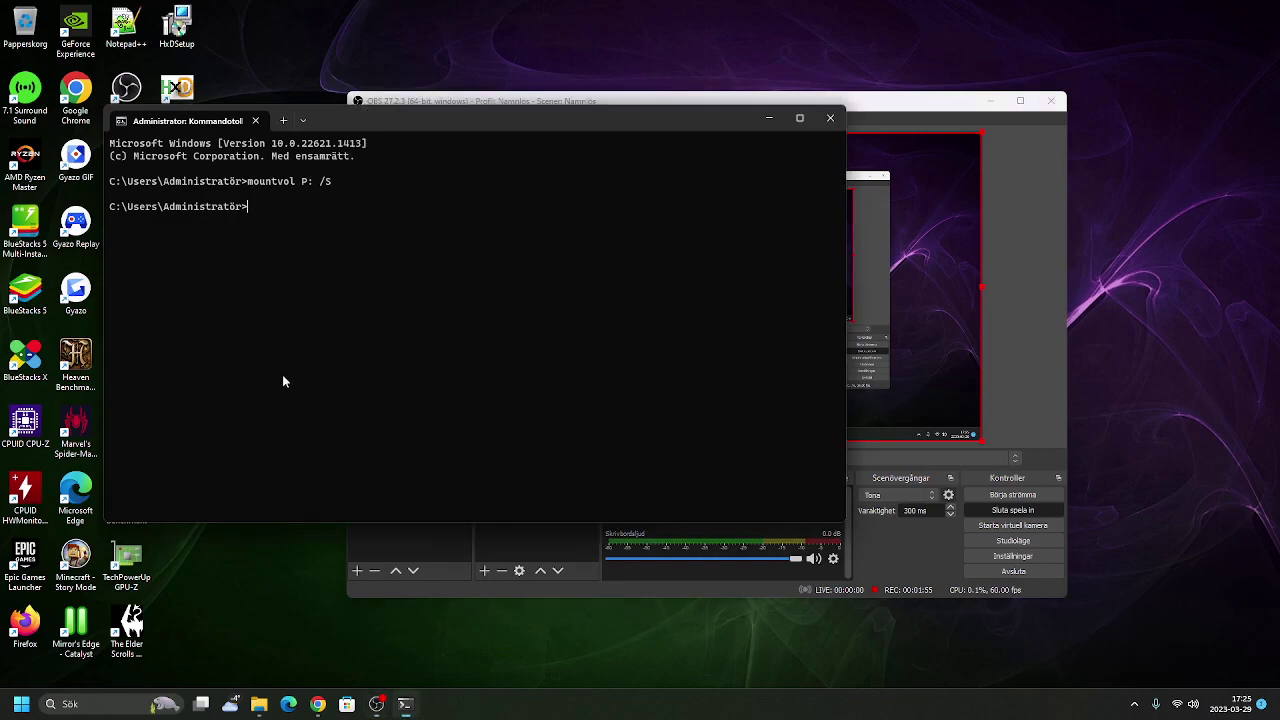
click(830, 118)
Step: Open File Explorer on This PC, view the SYSTEM (P:) drive's EFI folder, and return to This PC
click(259, 704)
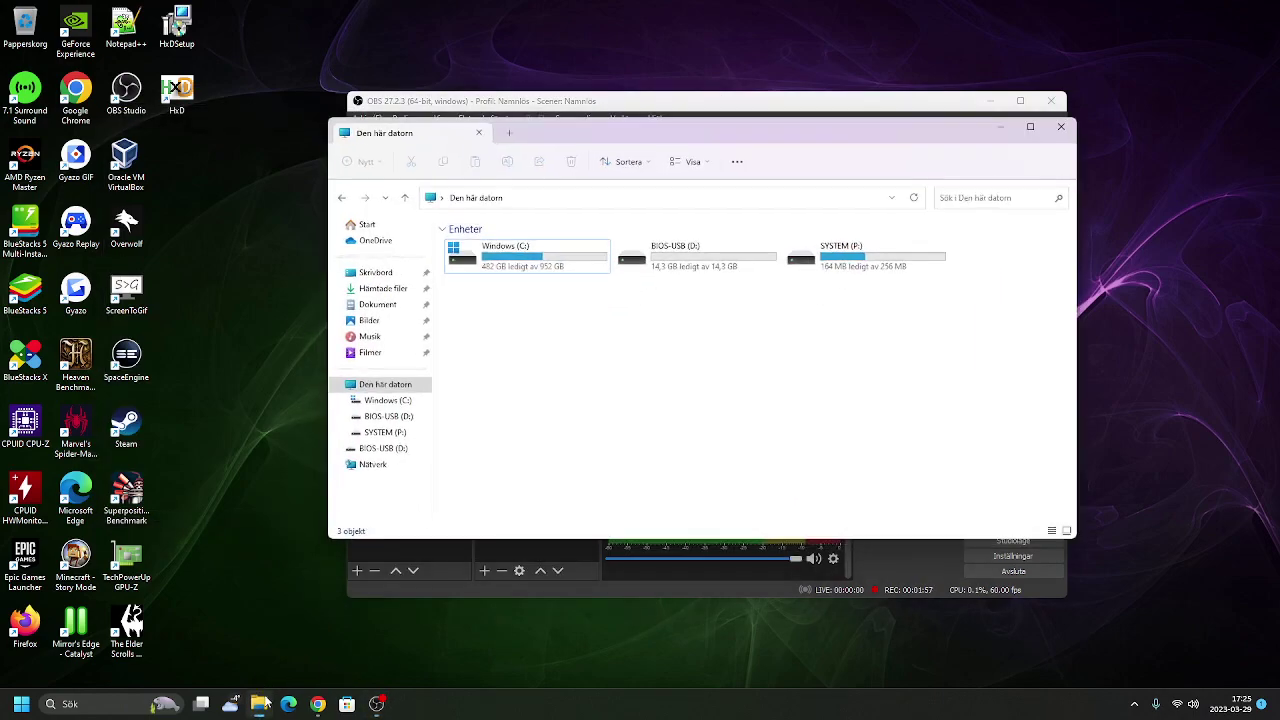
double_click(855, 264)
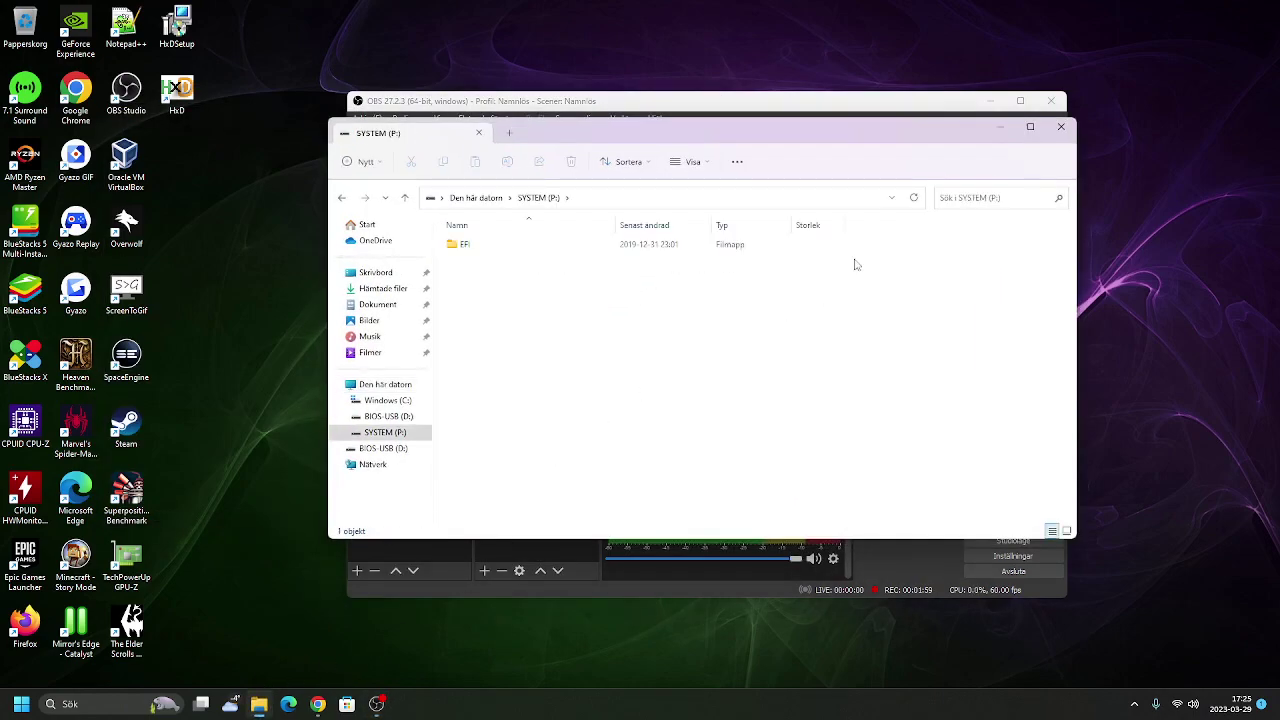
click(476, 197)
key(super)
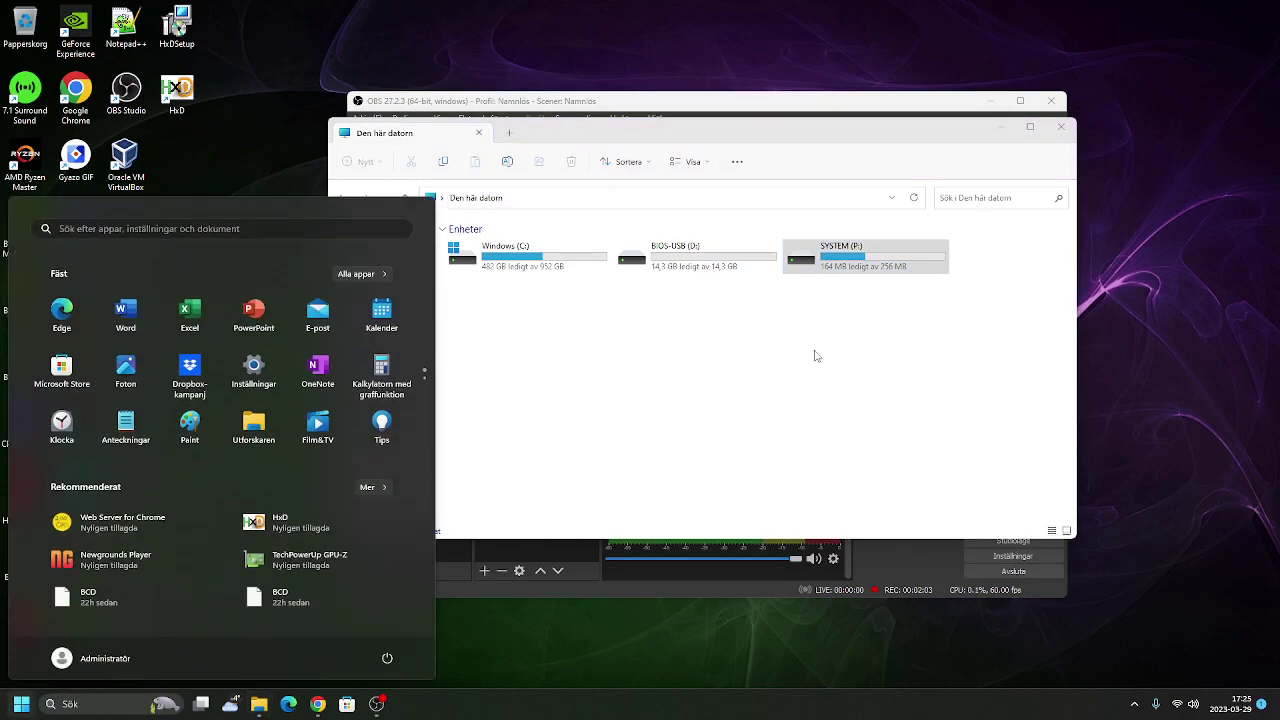
Step: Search 'disk' to launch Computer Management, centre it, and display the disk partition layout
text(disk)
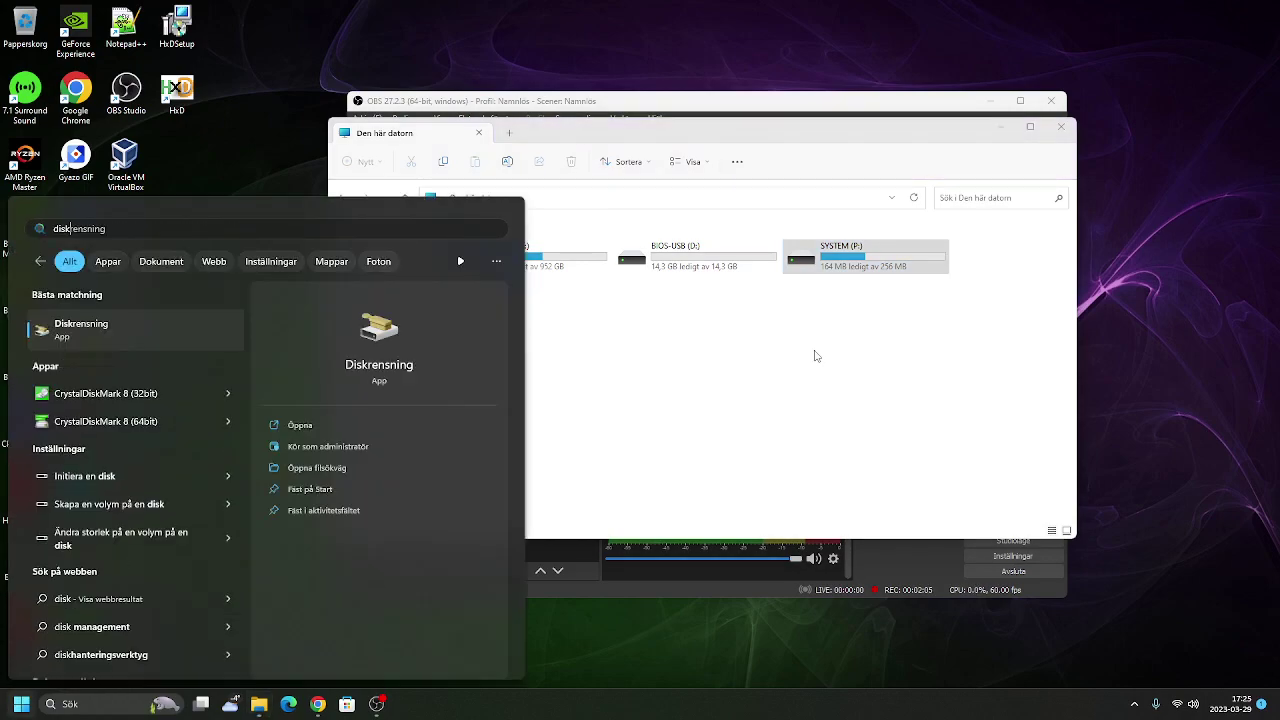
key(BackSpace)
key(BackSpace)
key(BackSpace)
key(BackSpace)
text(man)
key(ctrl+a)
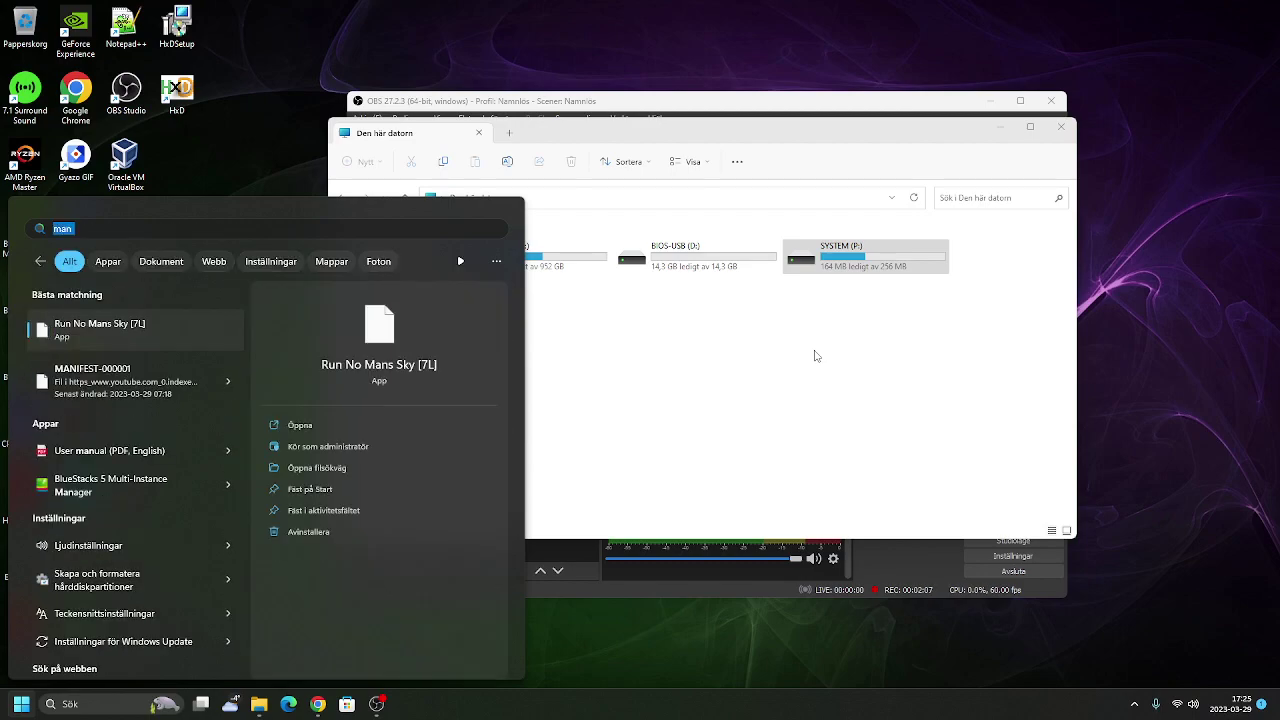
key(BackSpace)
text(disk)
key(Return)
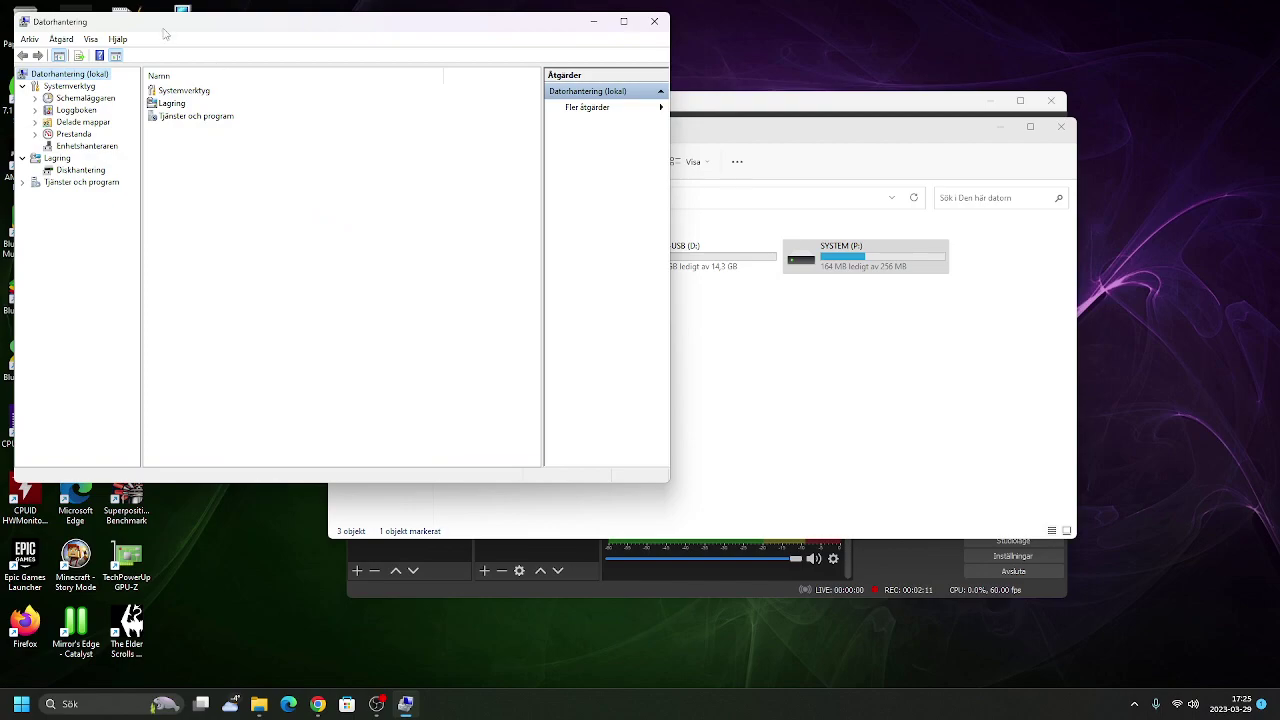
drag(165, 34, 469, 112)
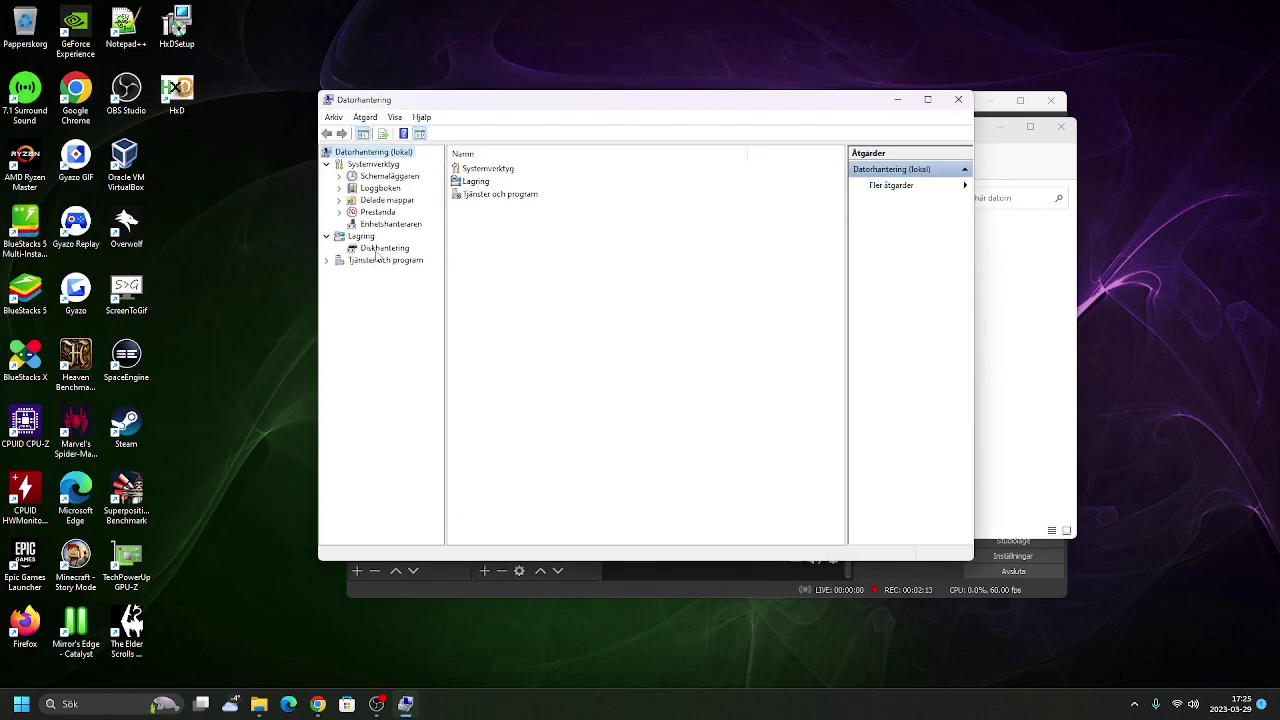
click(378, 250)
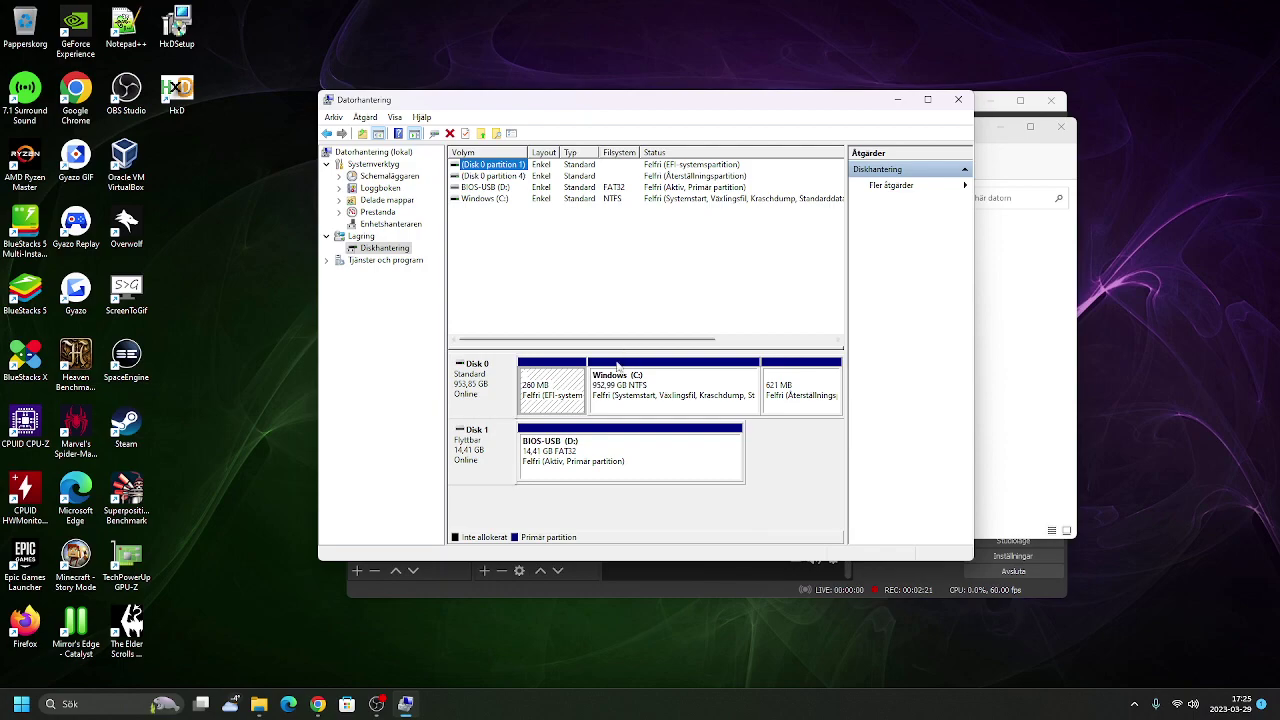
Step: Hide This PC, select the BIOS-USB (D:) partition, then close Computer Management
click(1025, 392)
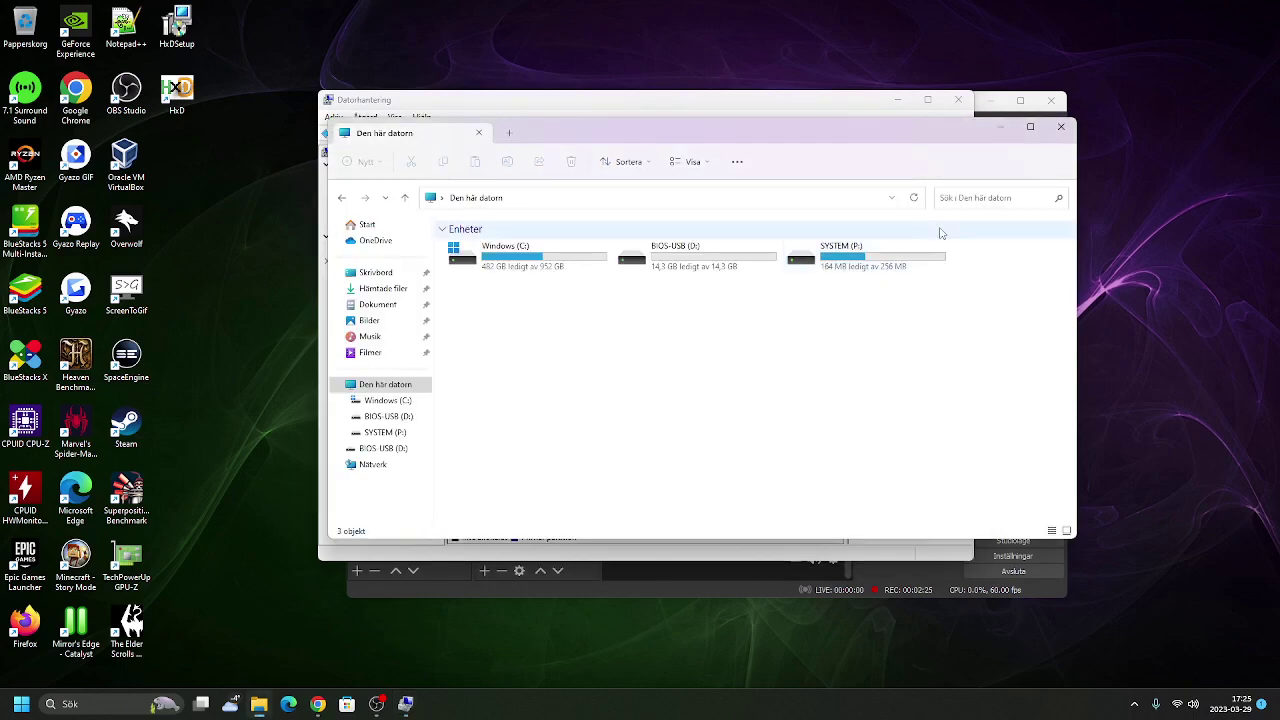
click(1000, 127)
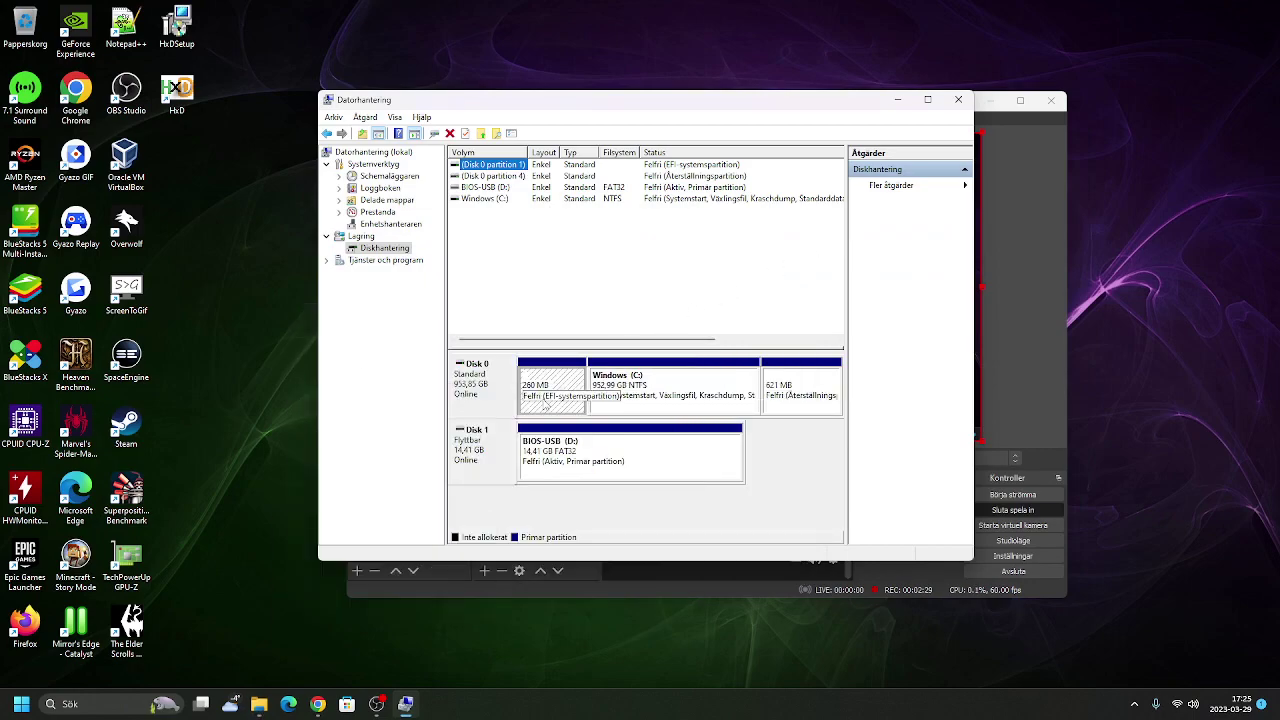
click(611, 472)
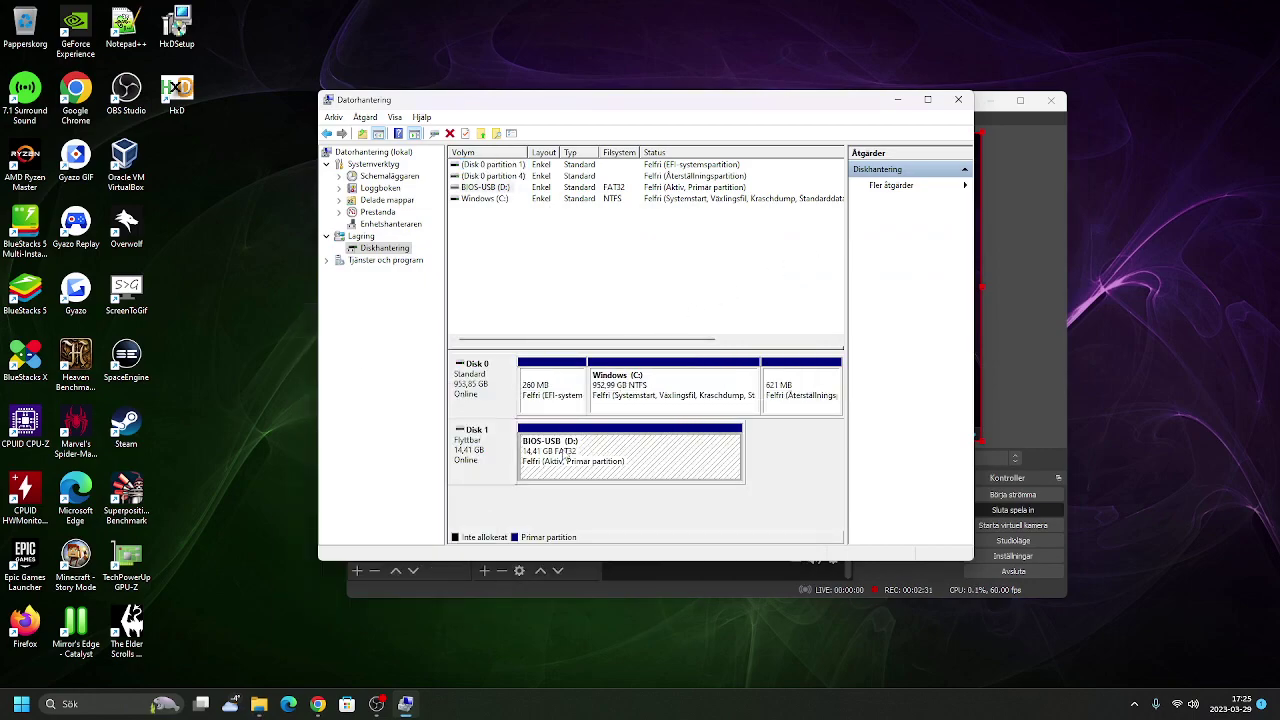
click(897, 101)
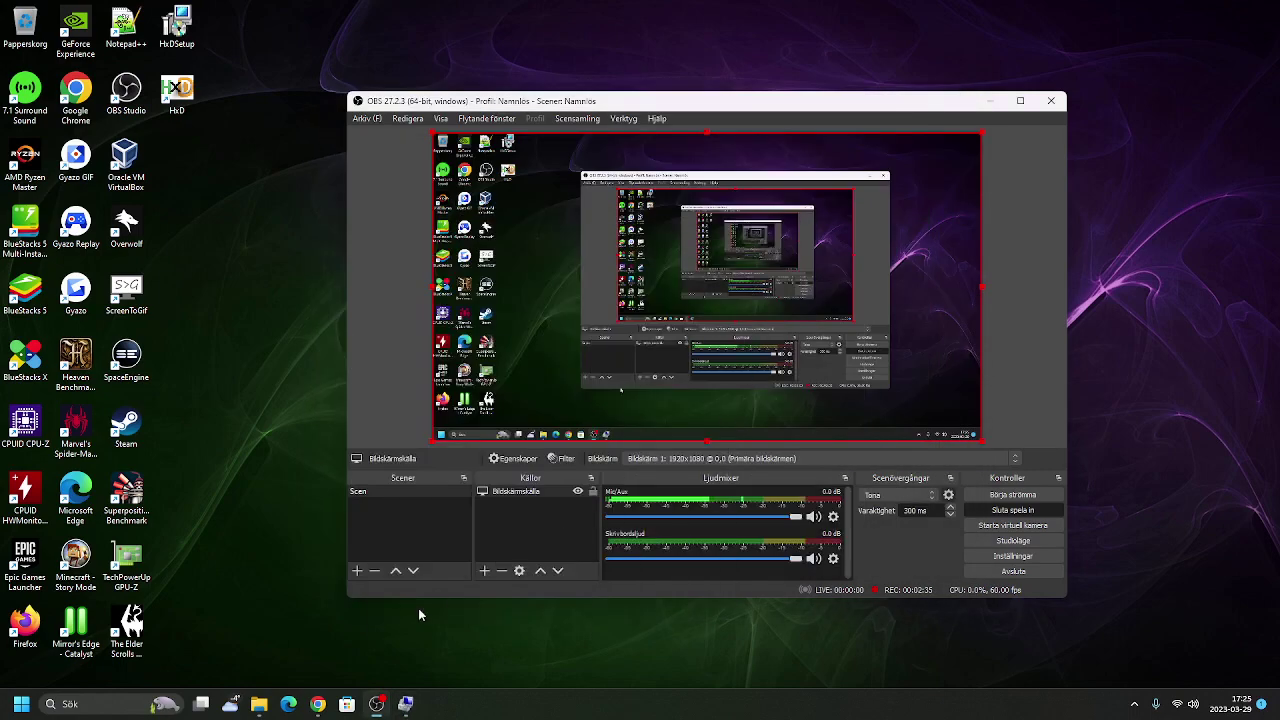
click(405, 703)
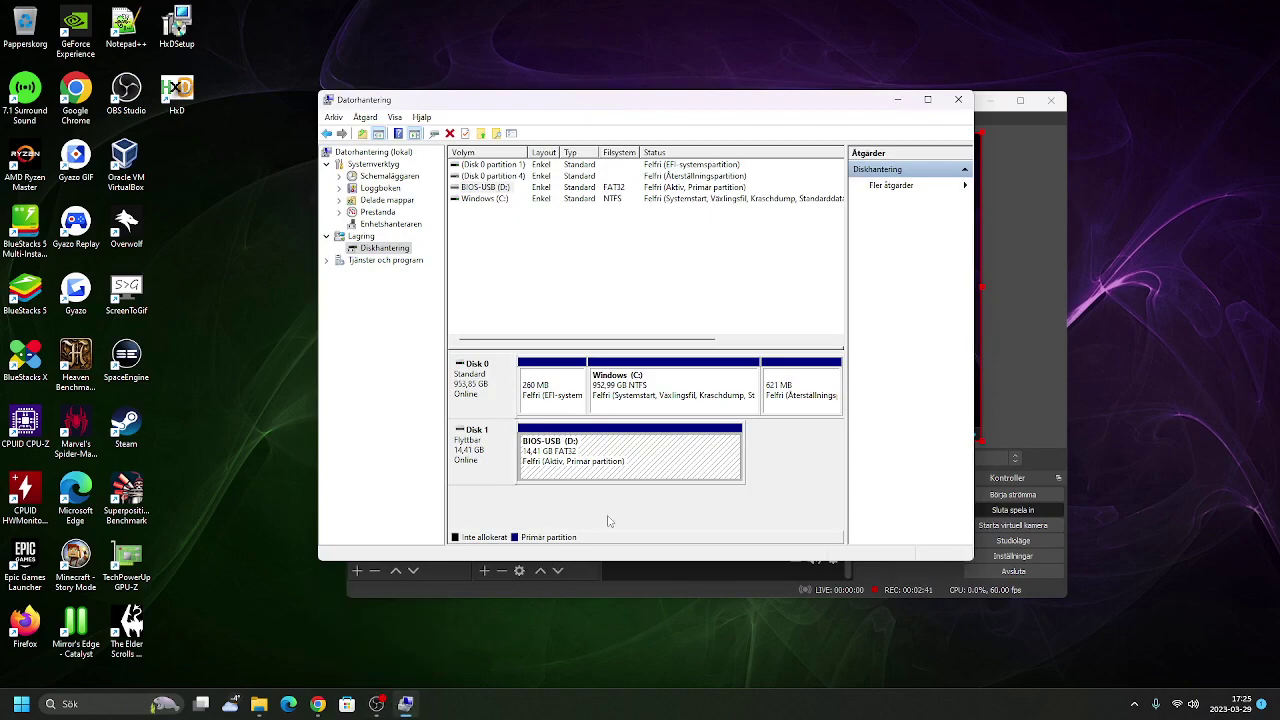
click(958, 99)
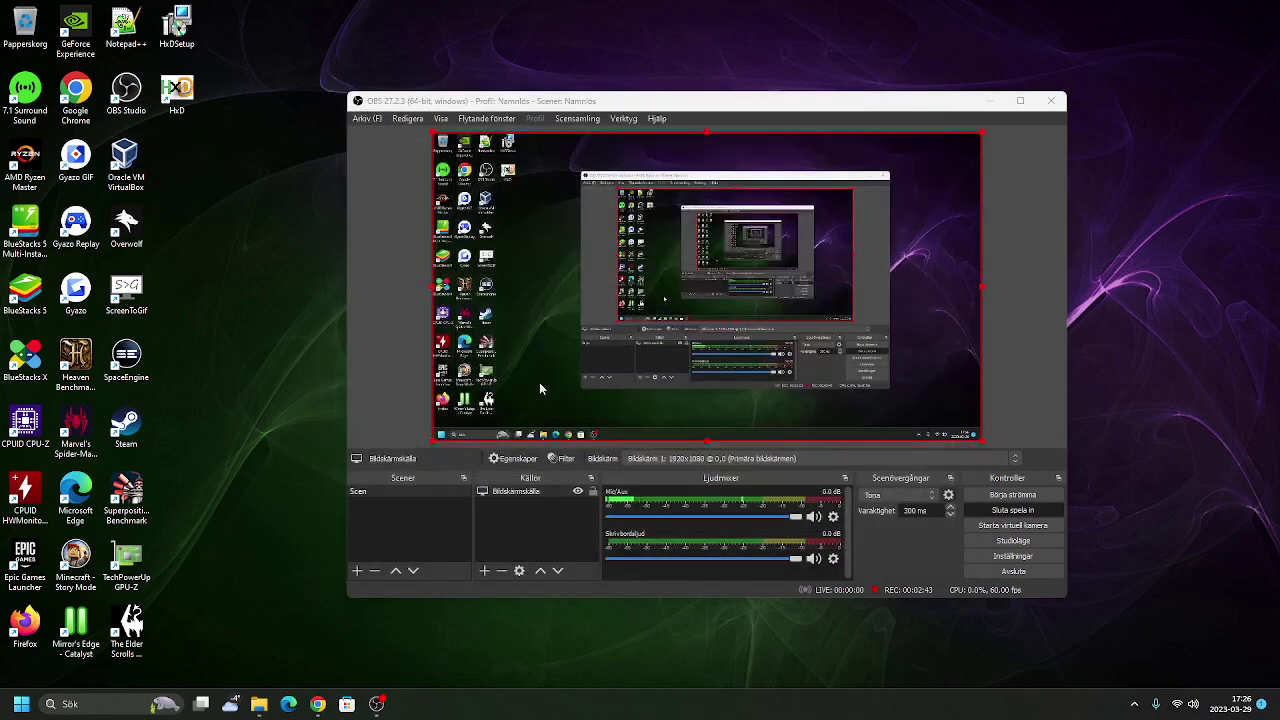
Step: Restore File Explorer and browse SYSTEM (P:) into EFI\Microsoft\Boot
click(259, 703)
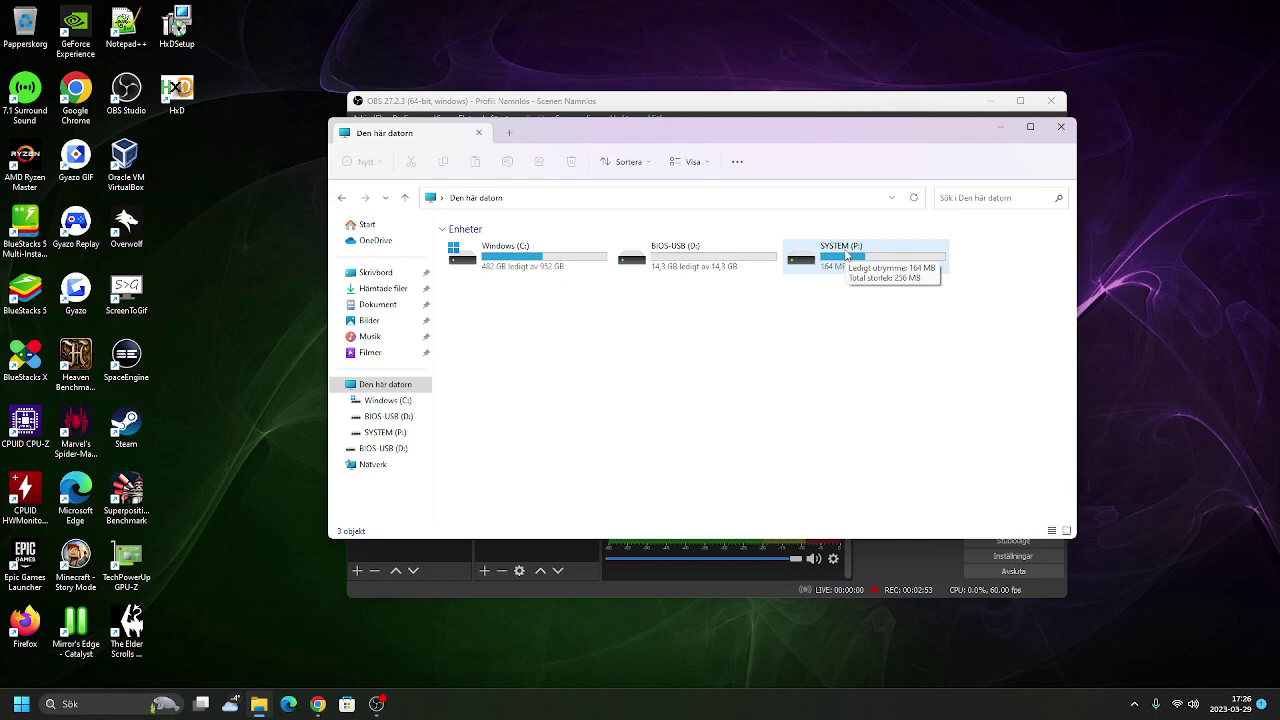
double_click(846, 255)
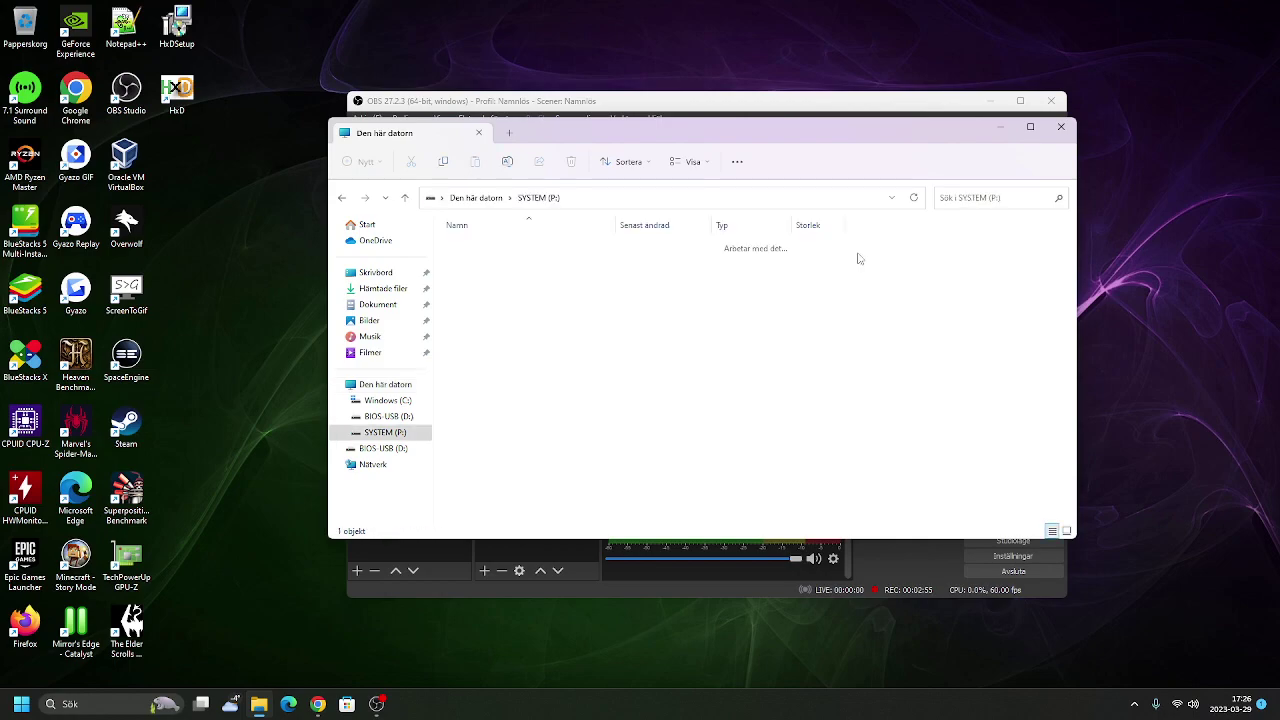
double_click(531, 246)
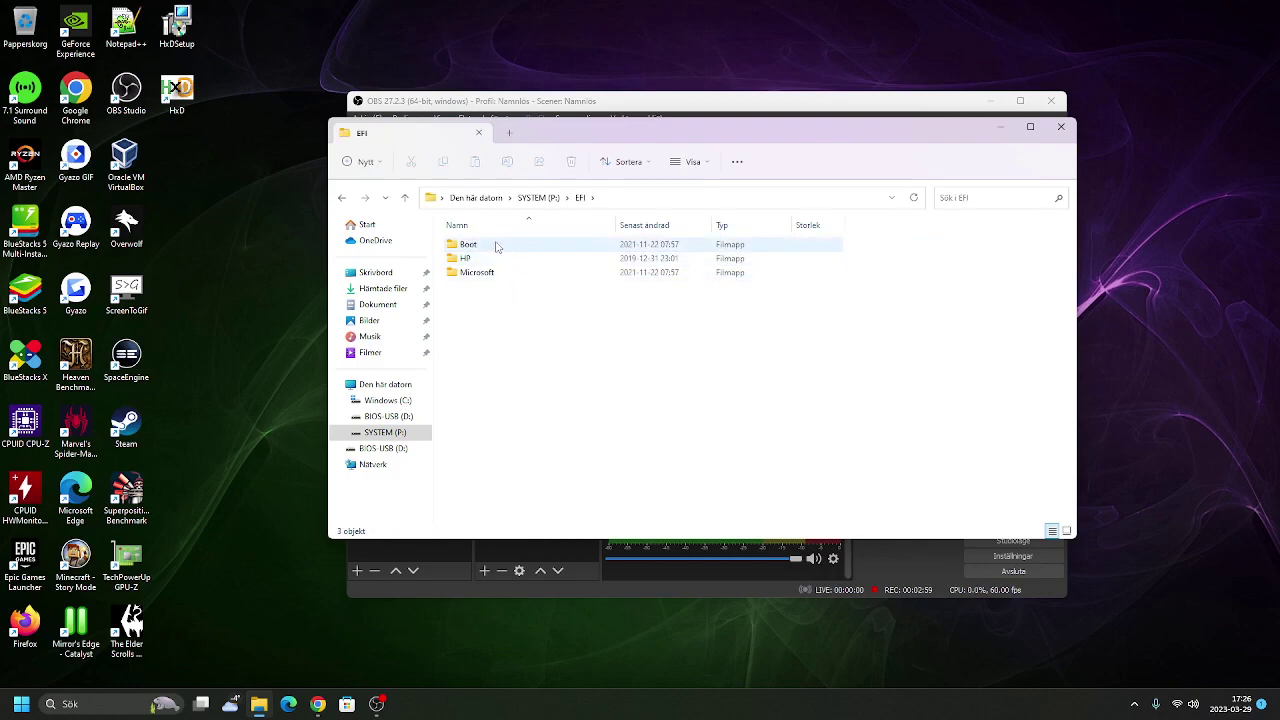
double_click(490, 272)
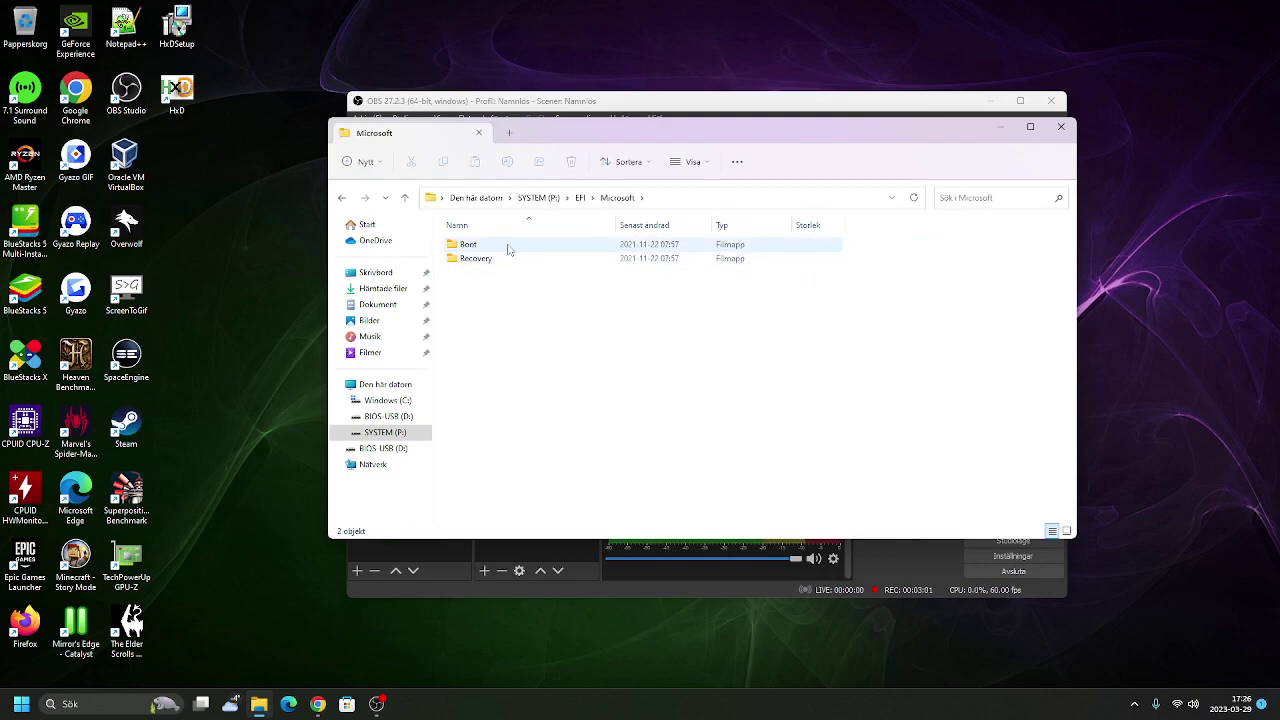
double_click(508, 249)
Step: Scroll through Microsoft\Boot, then return to EFI and open its Boot folder
scroll(529, 300, down, 10)
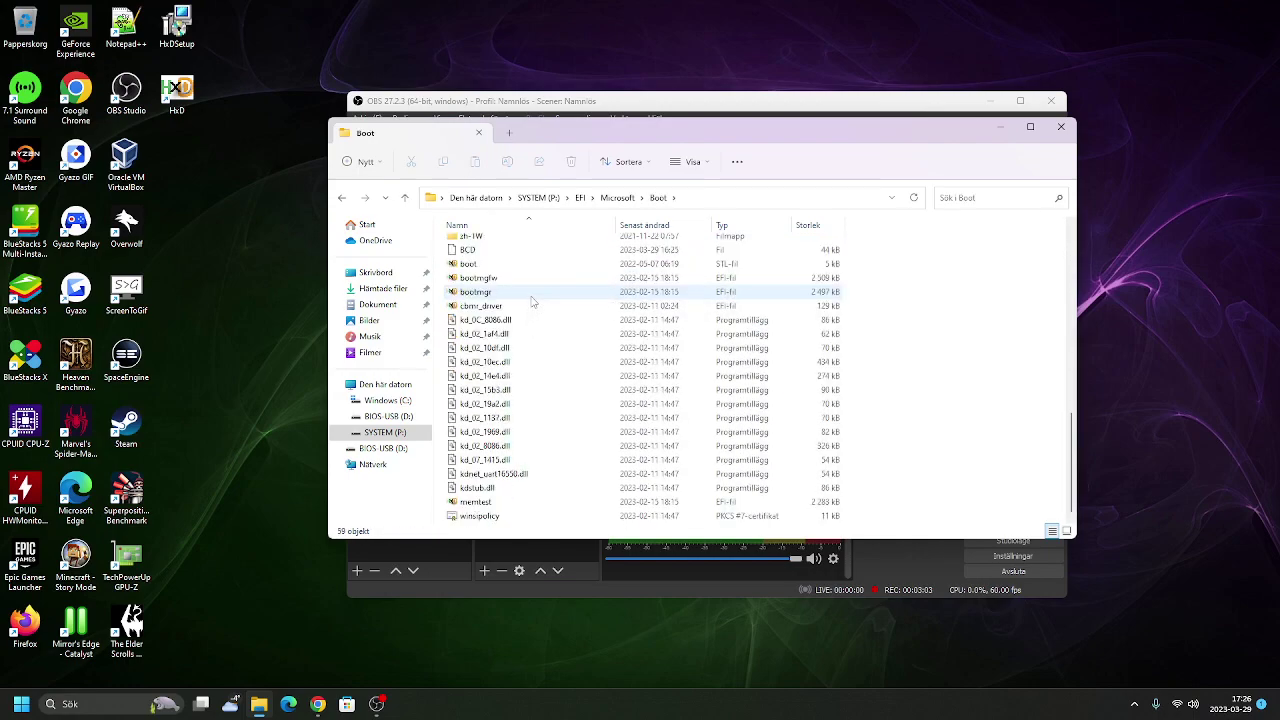
scroll(529, 337, up, 10)
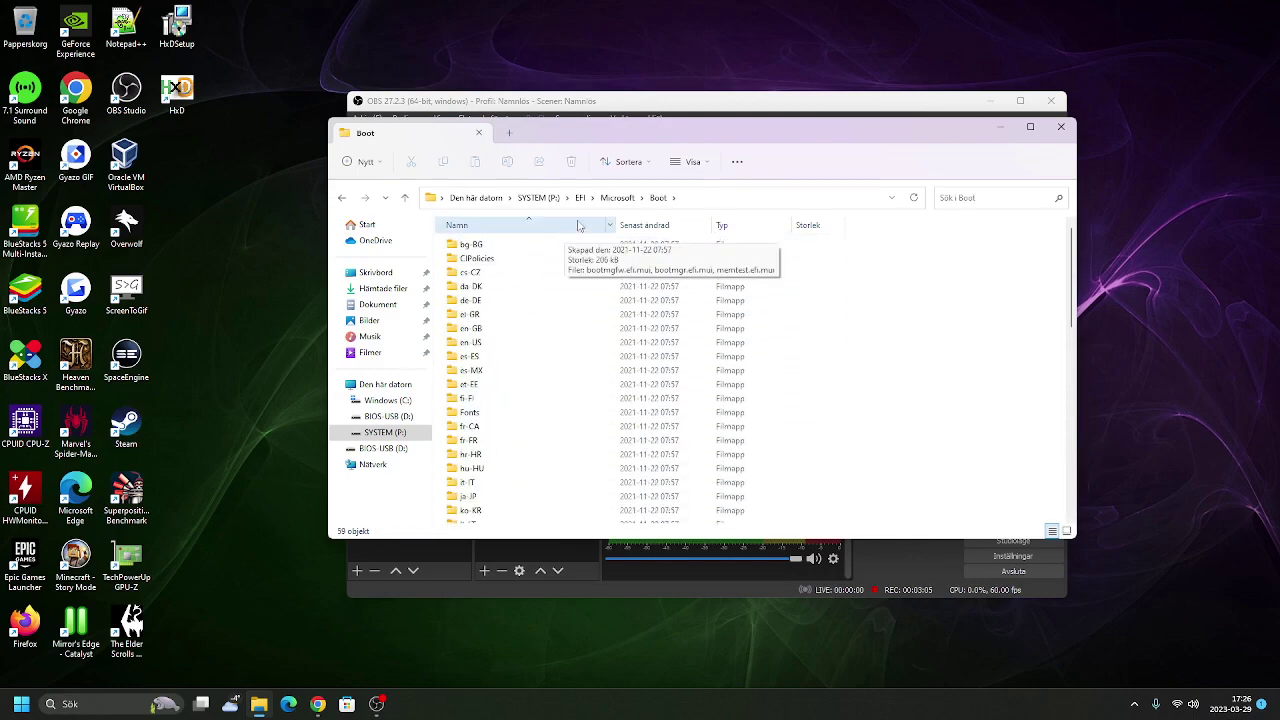
click(580, 197)
double_click(517, 249)
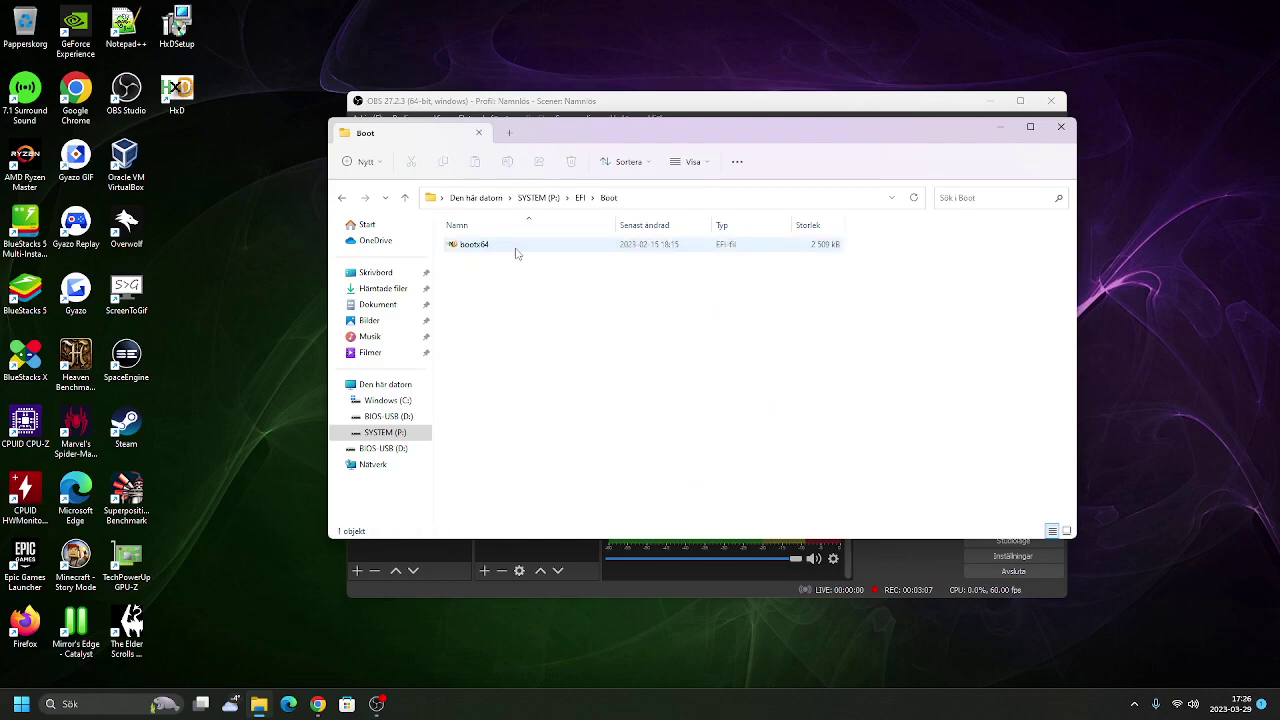
click(516, 251)
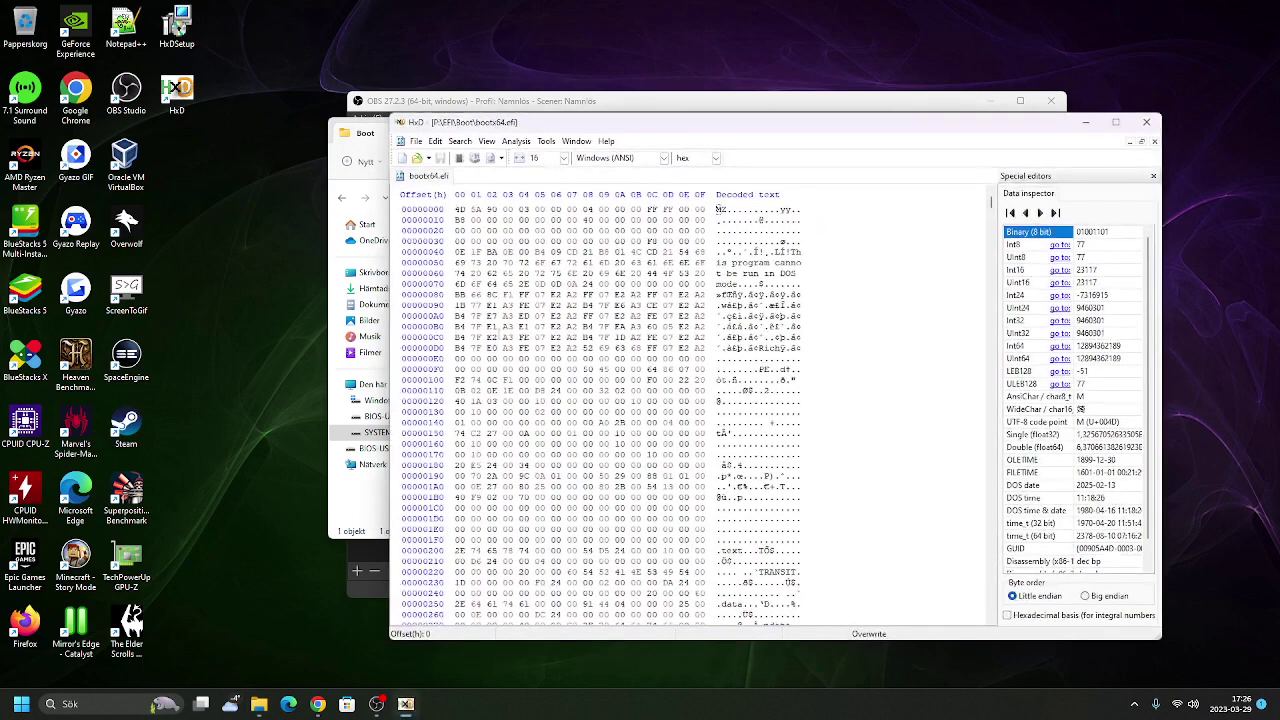
click(1146, 122)
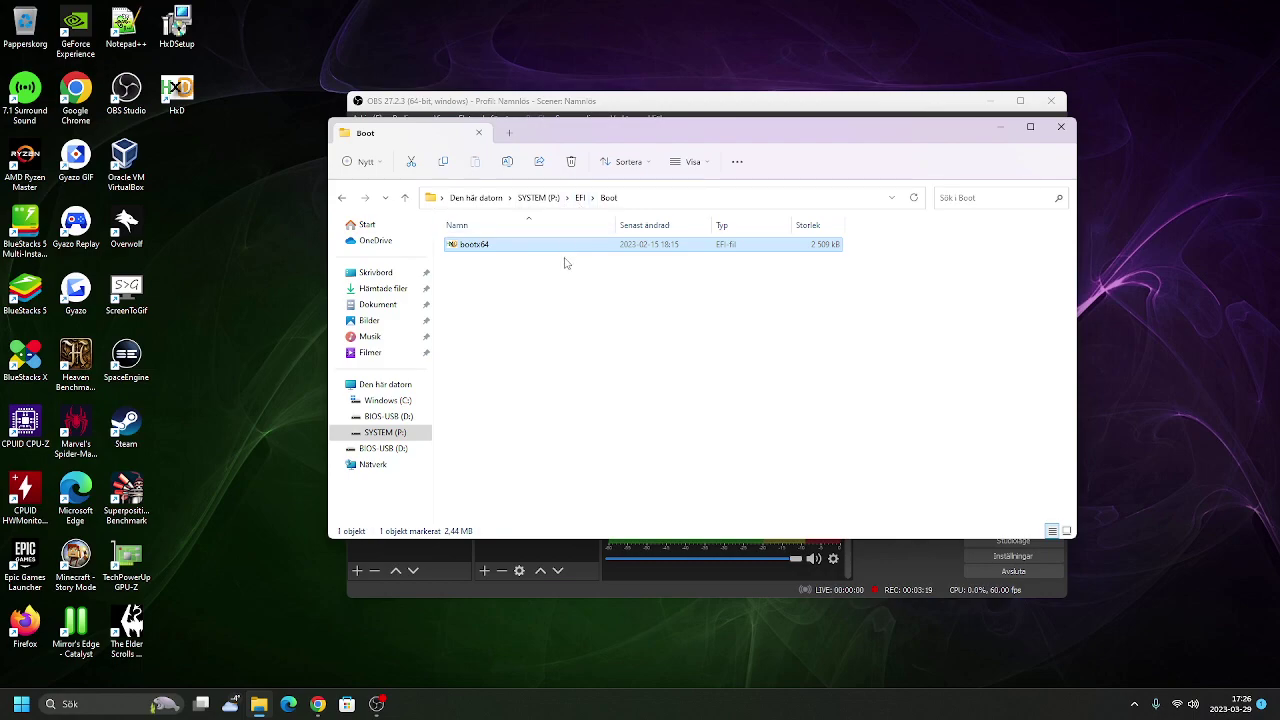
click(580, 197)
Step: Open the HP folder and browse BIOS\New, then return to HP
double_click(578, 258)
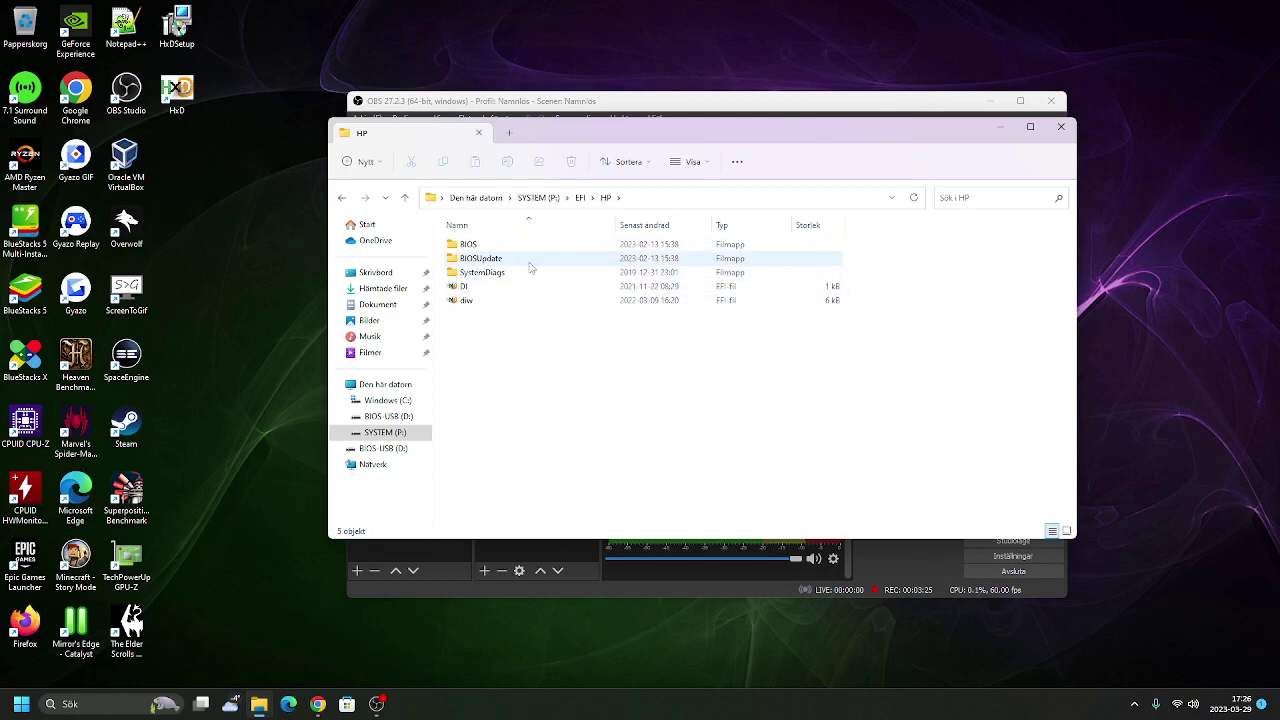
double_click(527, 247)
double_click(555, 258)
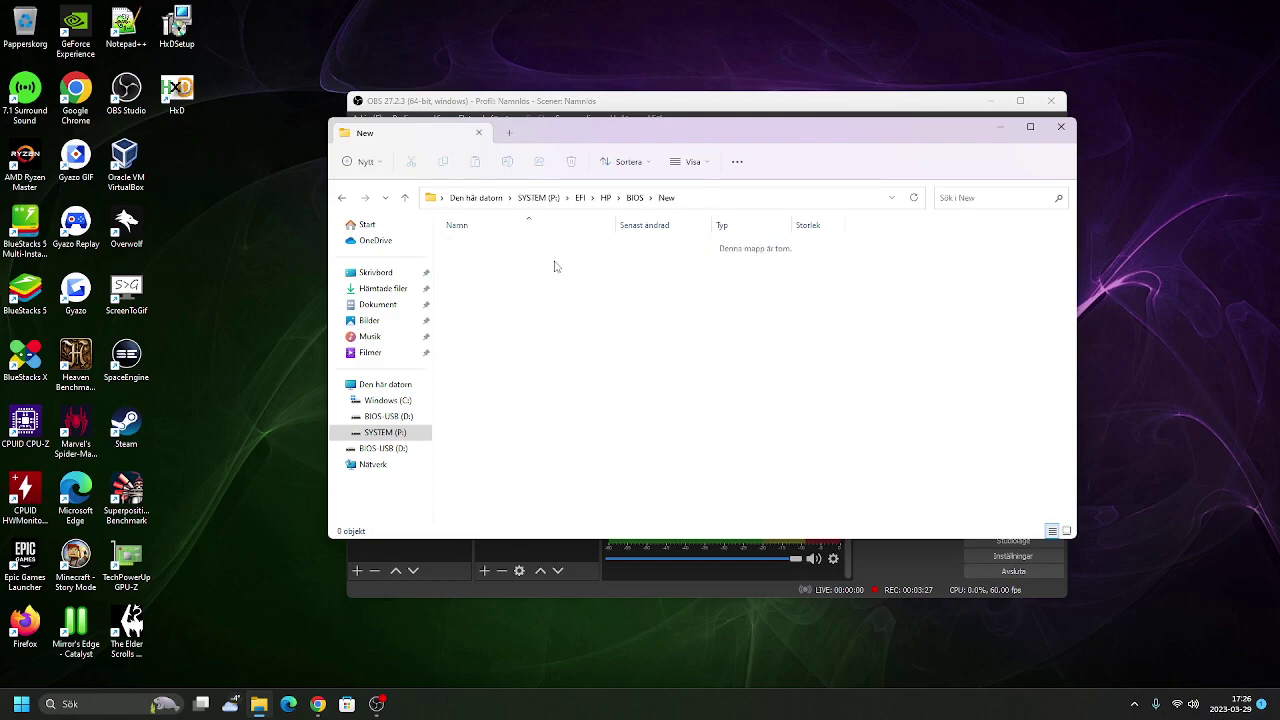
click(608, 198)
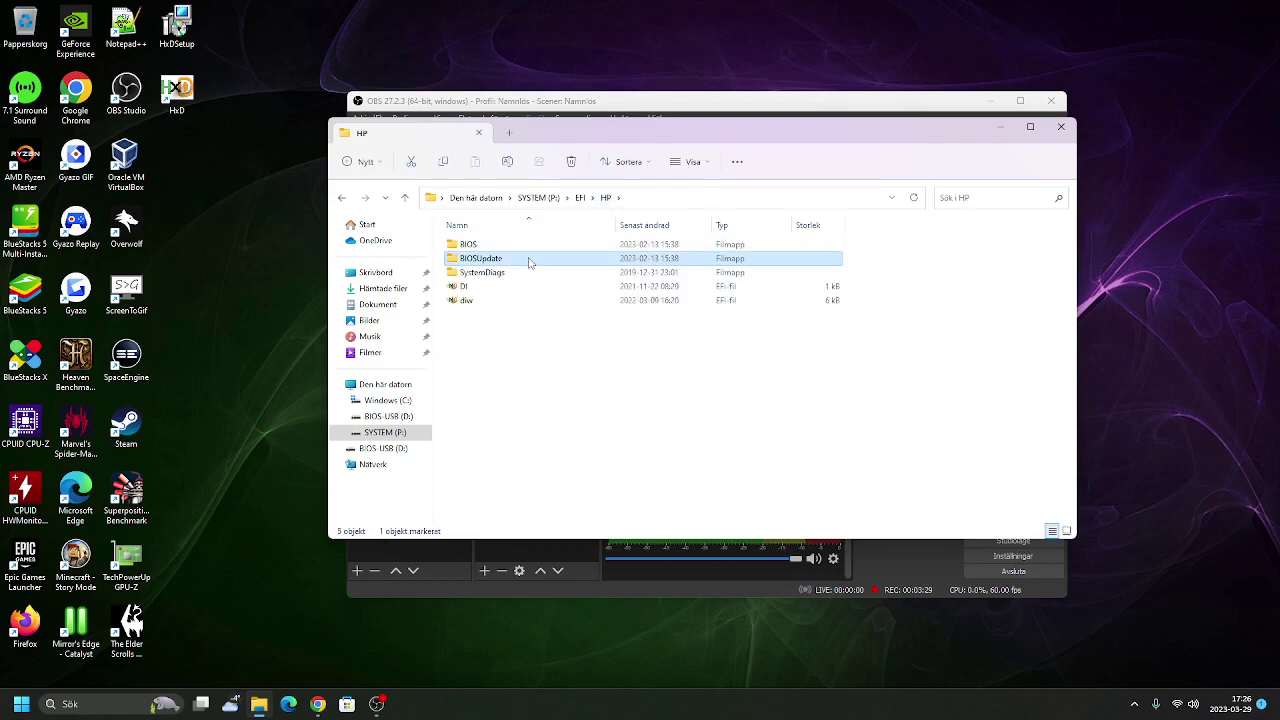
Step: Scroll through HP\BIOSUpdate, view SystemDiags, and go back to the EFI folder
double_click(530, 260)
scroll(538, 249, down, 3)
scroll(526, 306, up, 3)
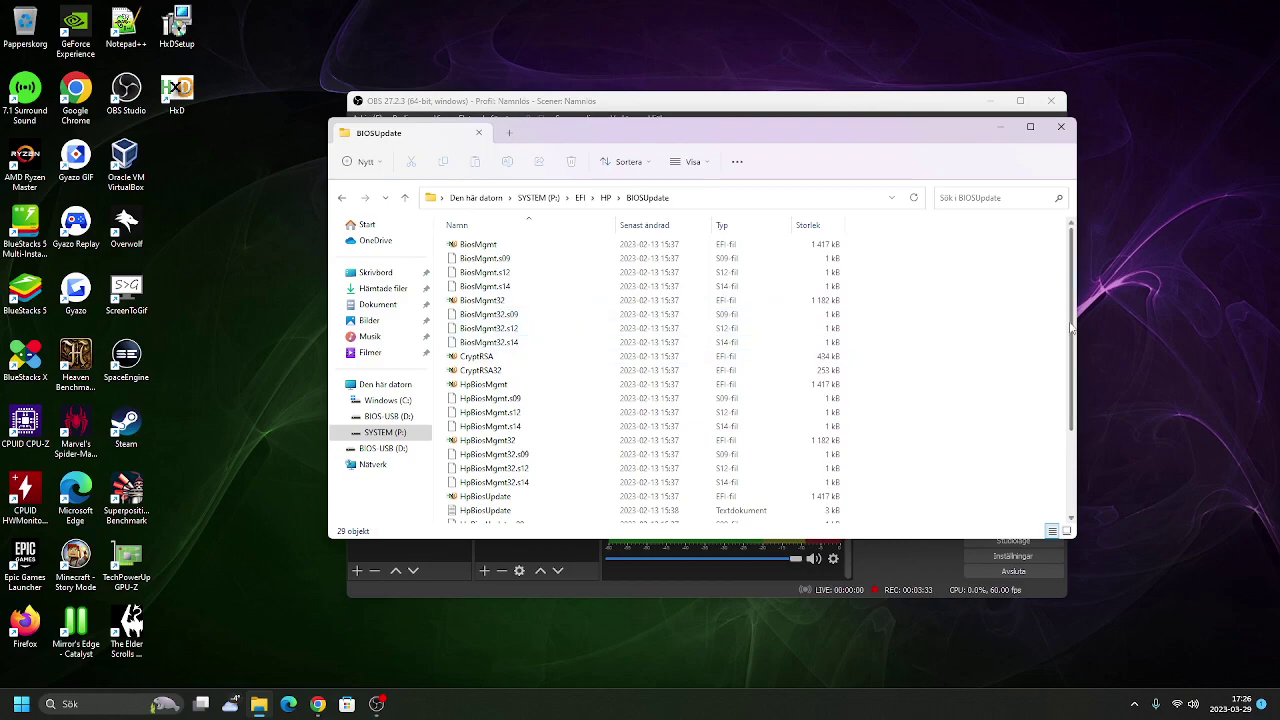
scroll(1046, 447, down, 3)
scroll(1050, 402, up, 3)
scroll(566, 389, down, 3)
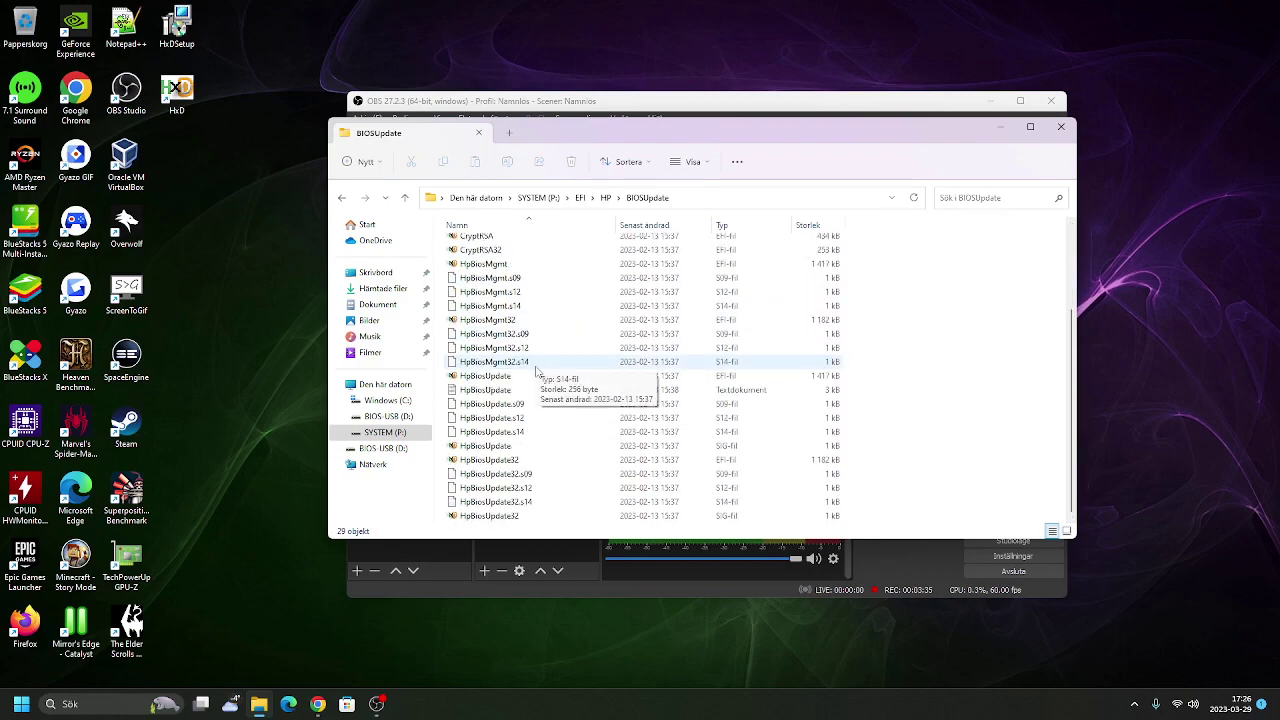
scroll(479, 362, up, 1)
key(alt+Up)
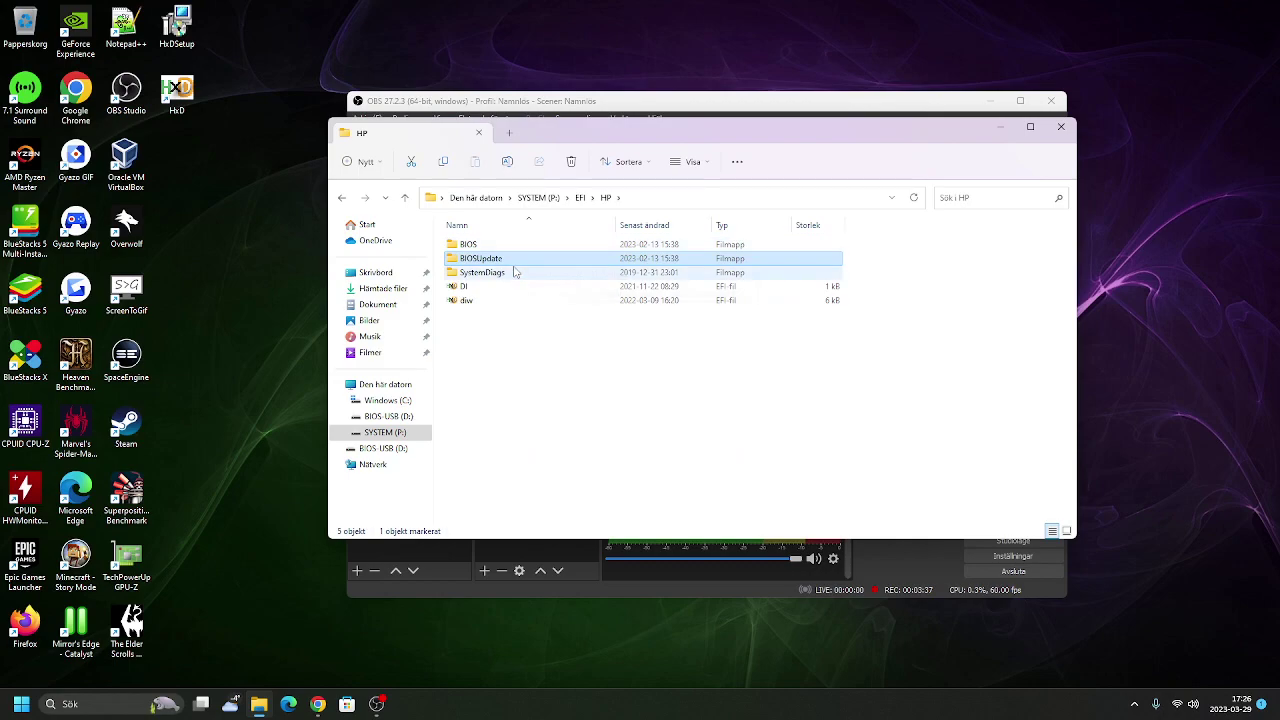
double_click(515, 272)
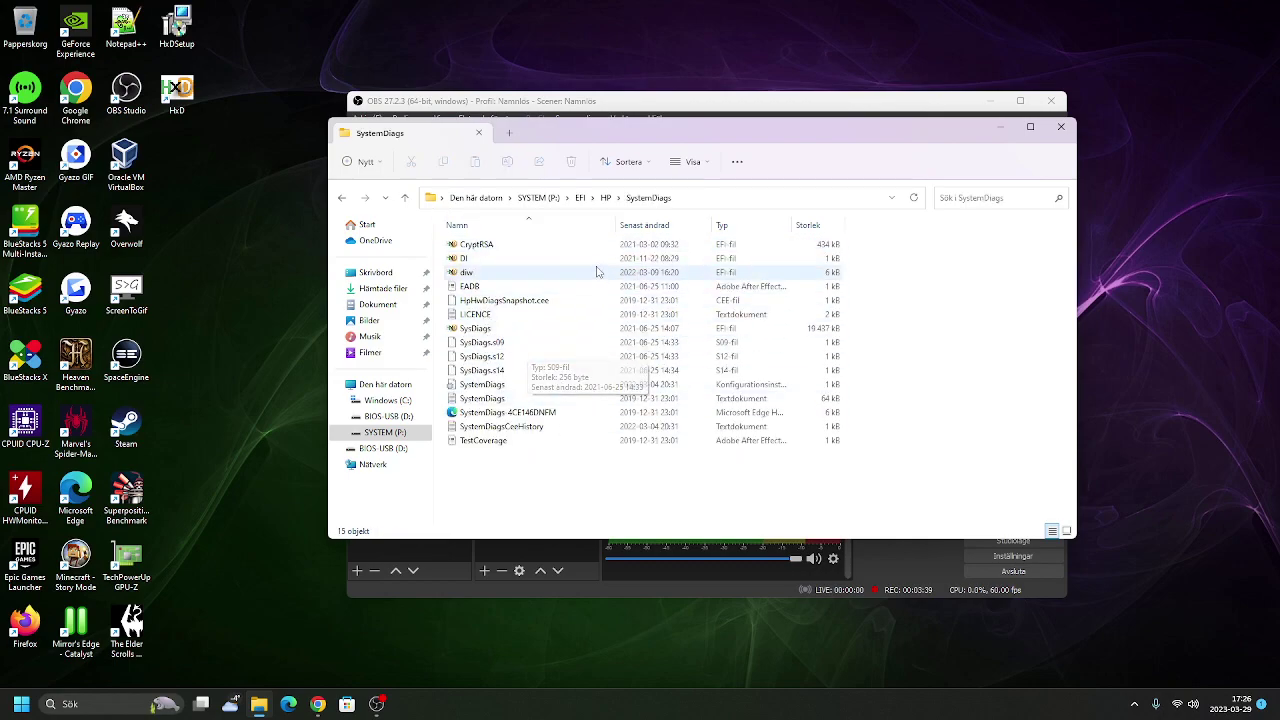
click(580, 197)
Step: Open EFI\Microsoft and look inside its Recovery folder
double_click(514, 272)
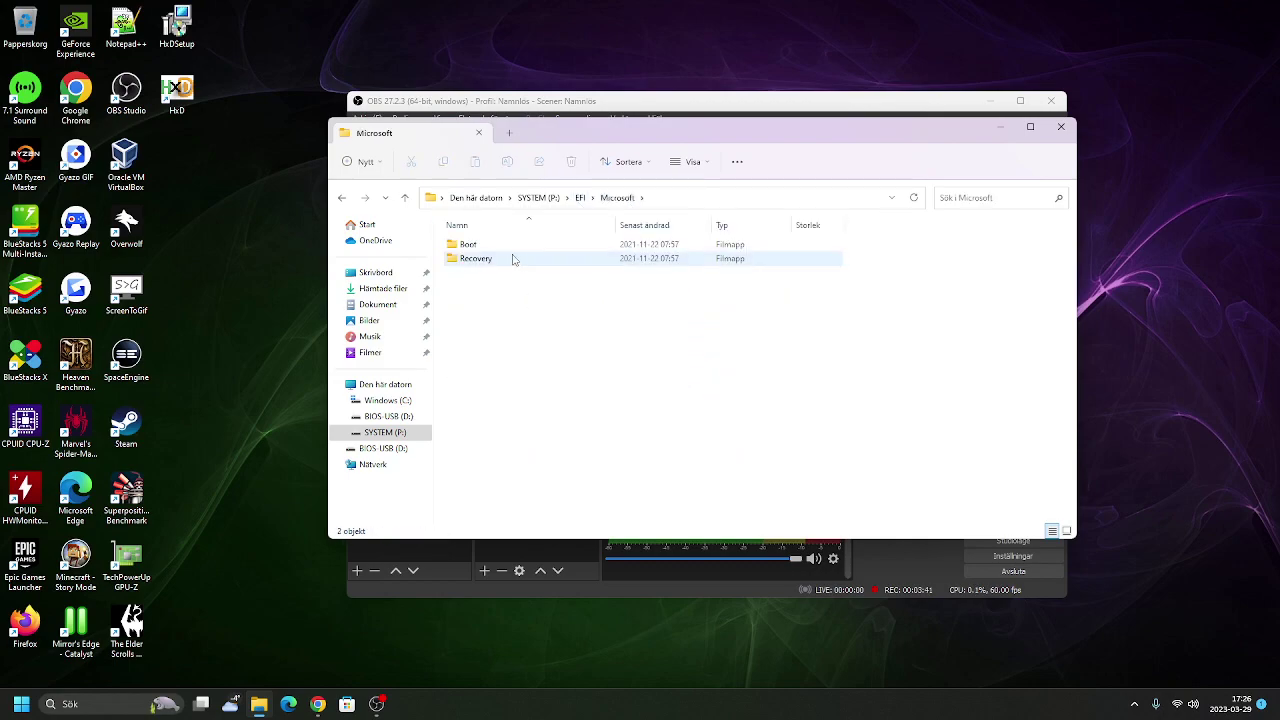
double_click(520, 258)
click(617, 197)
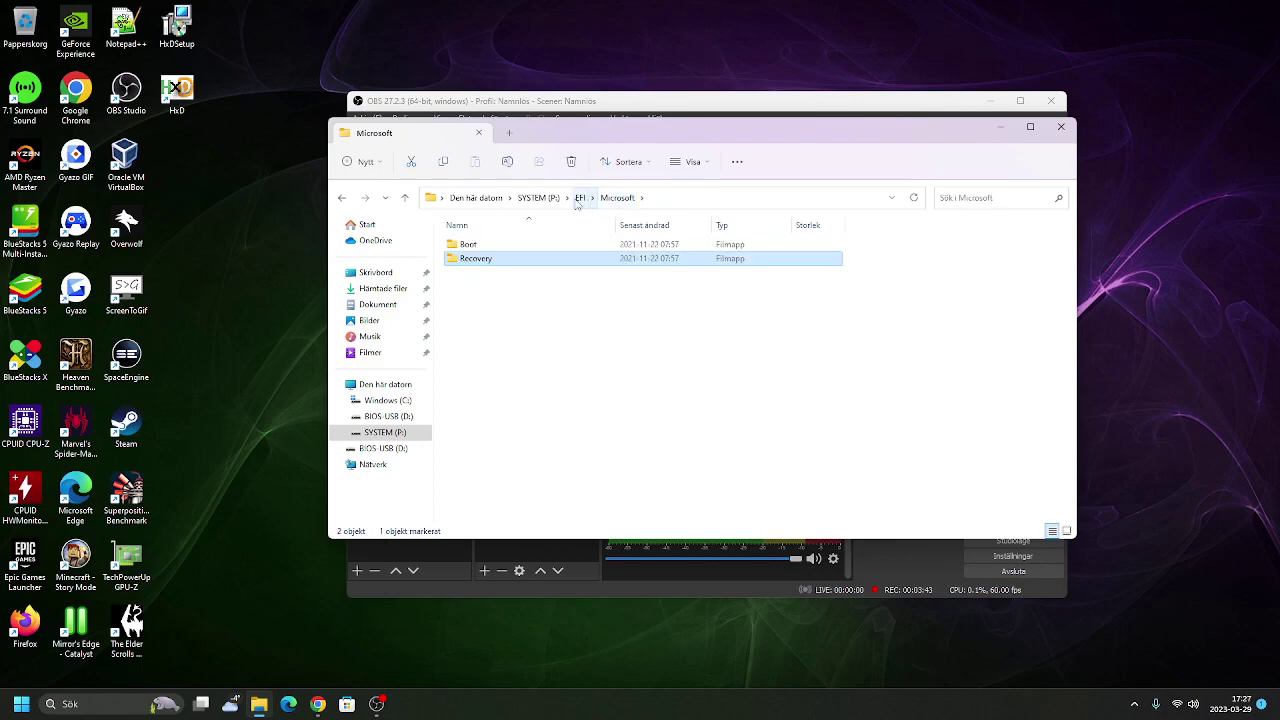
Step: Scroll through Microsoft\Boot, then return to Den här datorn
double_click(470, 244)
scroll(535, 338, down, 10)
scroll(535, 338, down, 7)
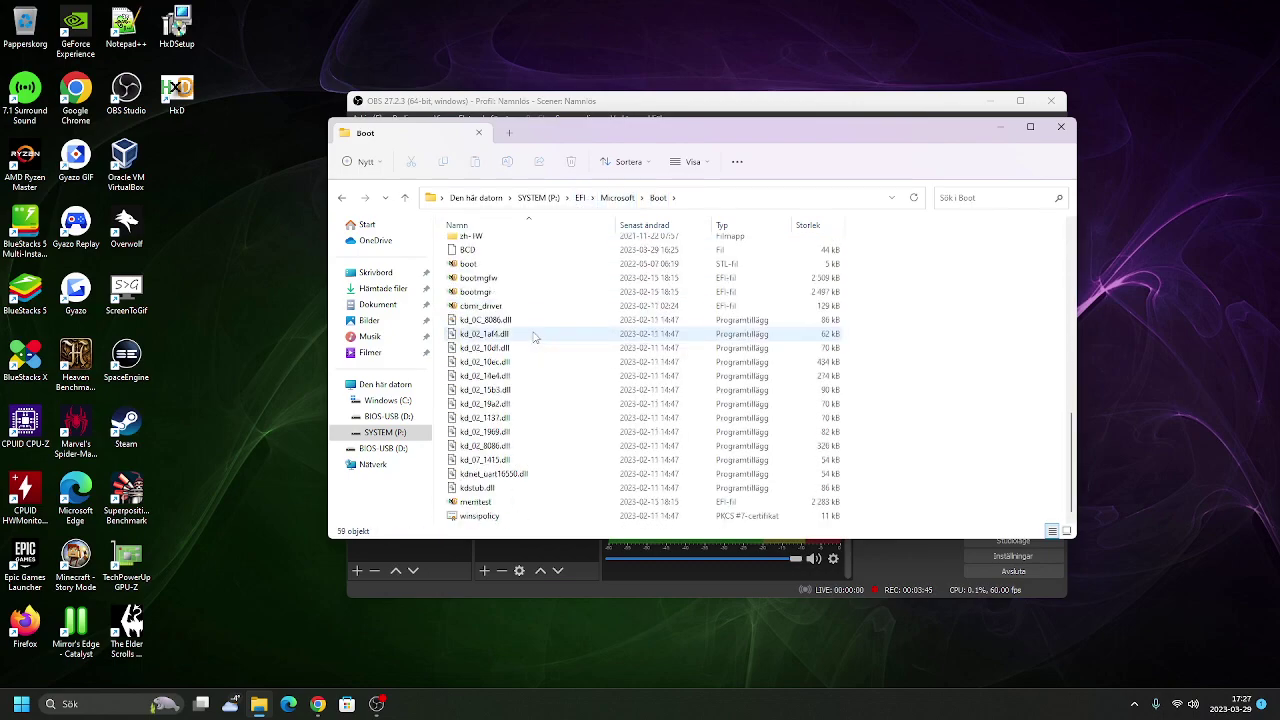
scroll(535, 338, up, 3)
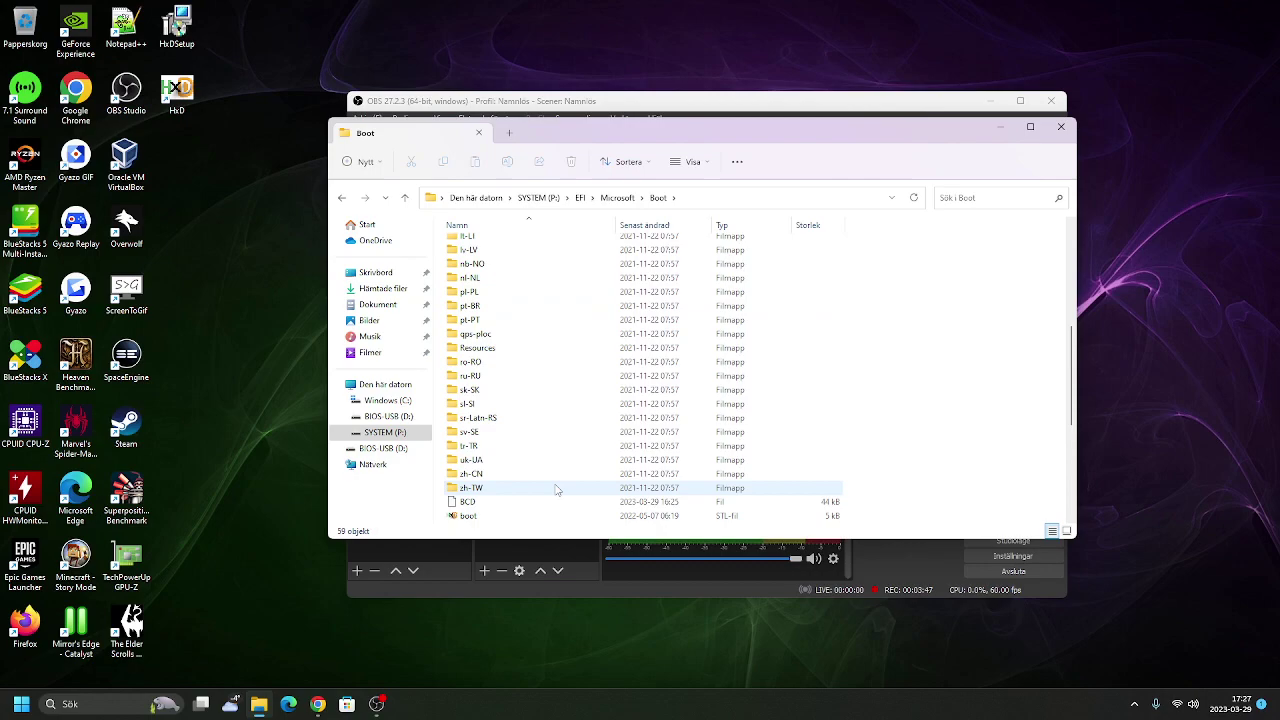
scroll(691, 395, up, 9)
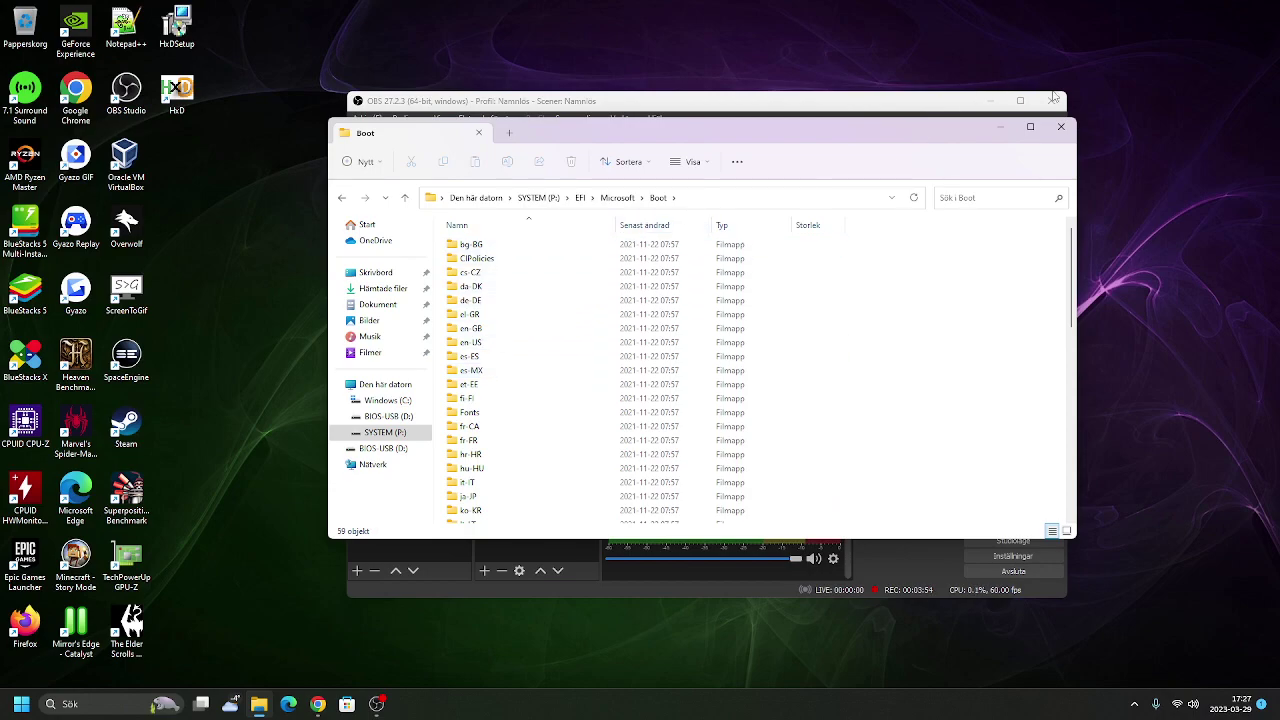
click(385, 384)
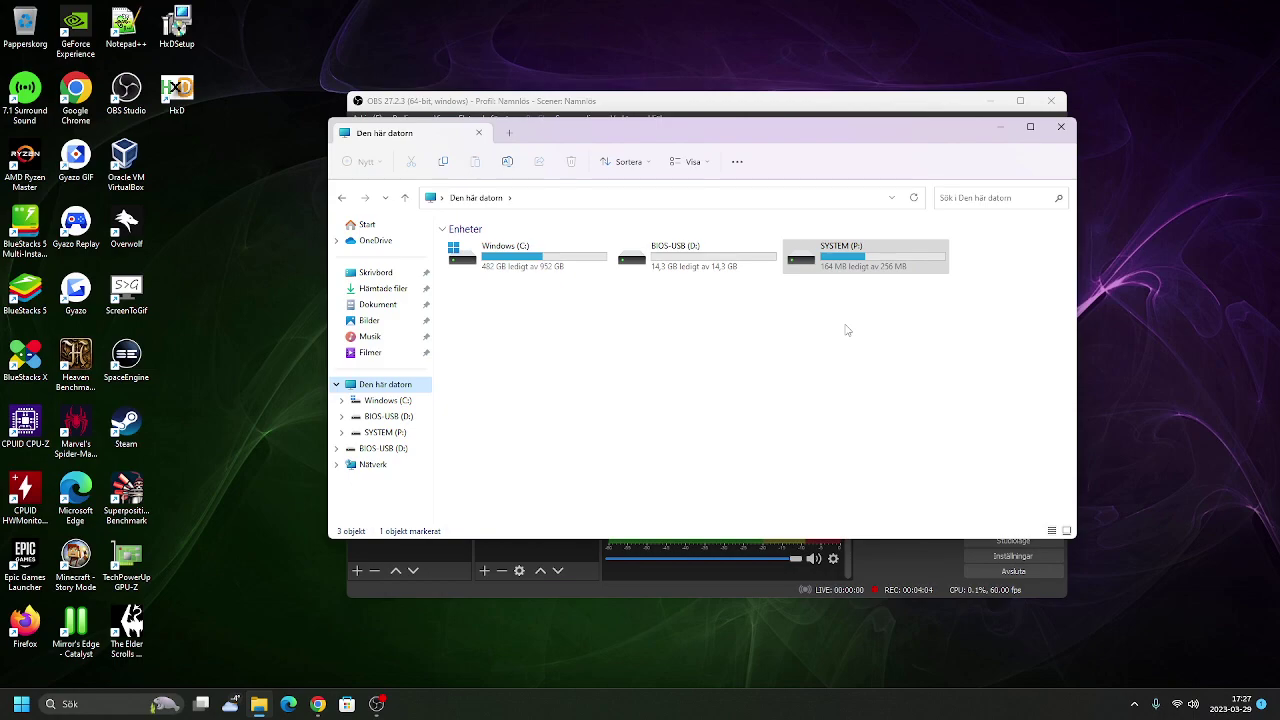
Step: Close File Explorer so the running OBS Studio display-capture scene is visible
click(1061, 127)
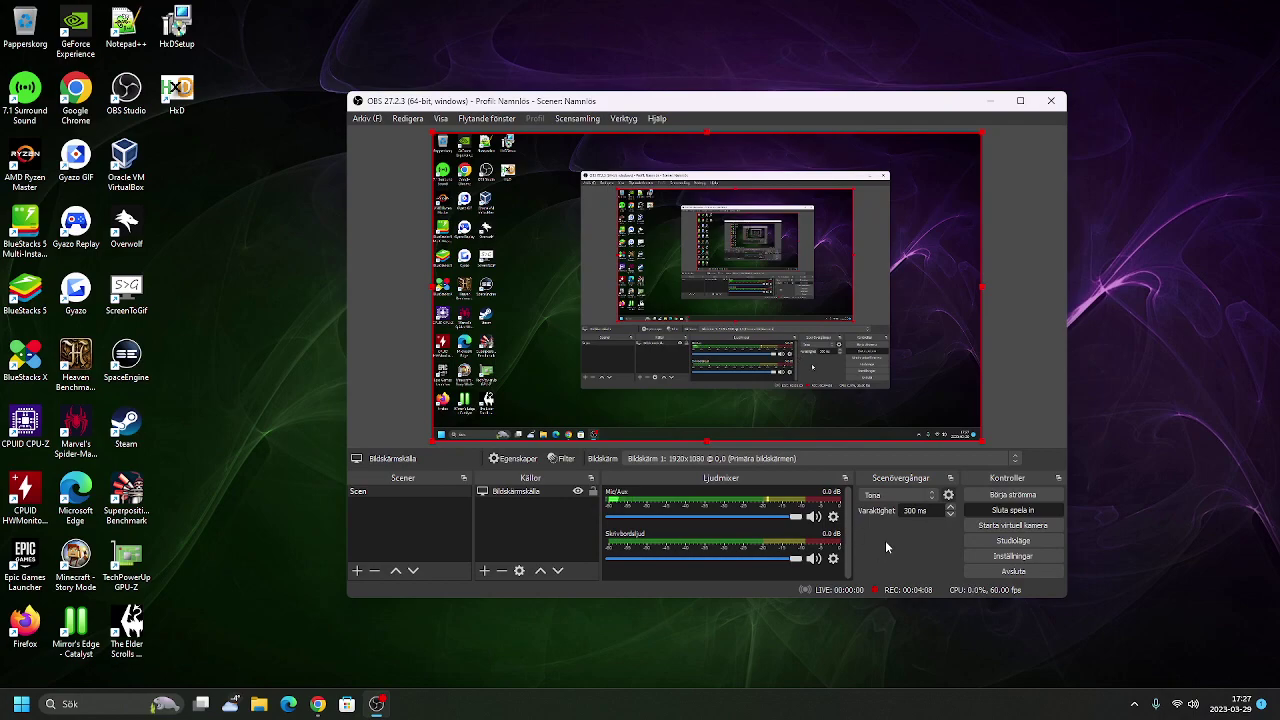